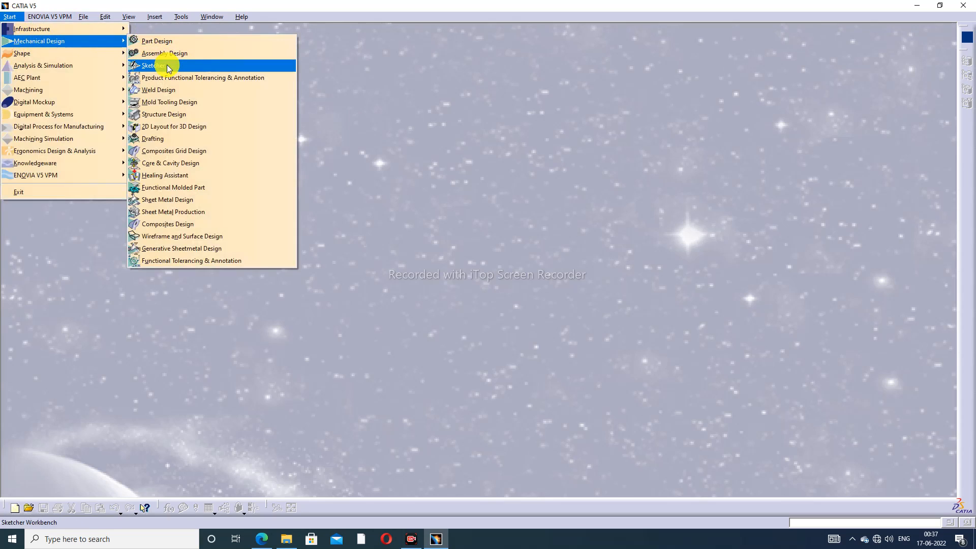
Create a new part with the default name in the Sketcher workbench and open a sketch on the xy plane
left_click(195, 67)
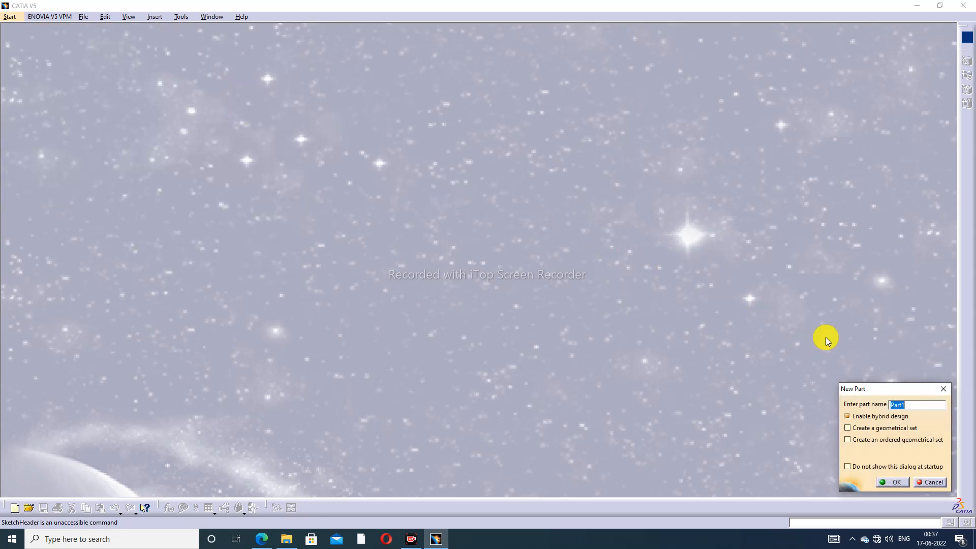
left_click(895, 483)
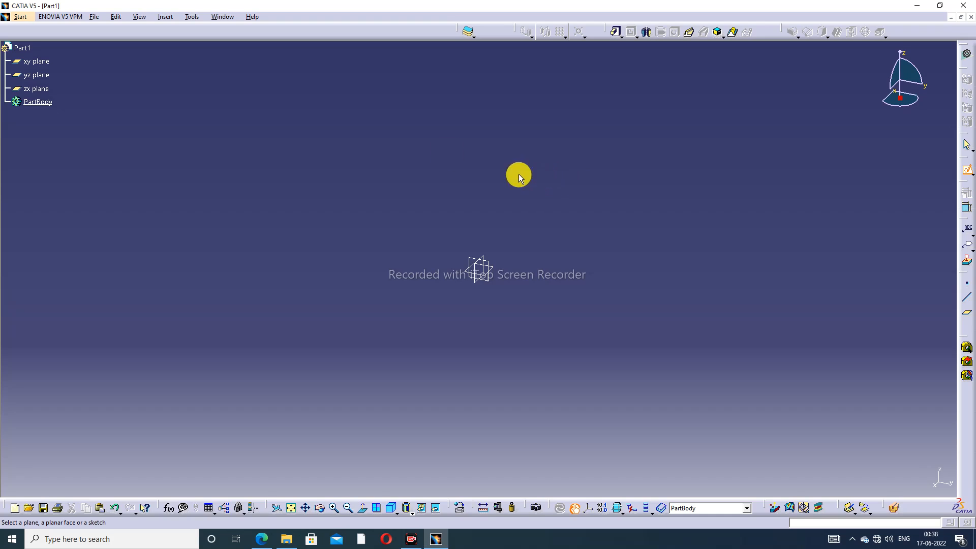
left_click(38, 66)
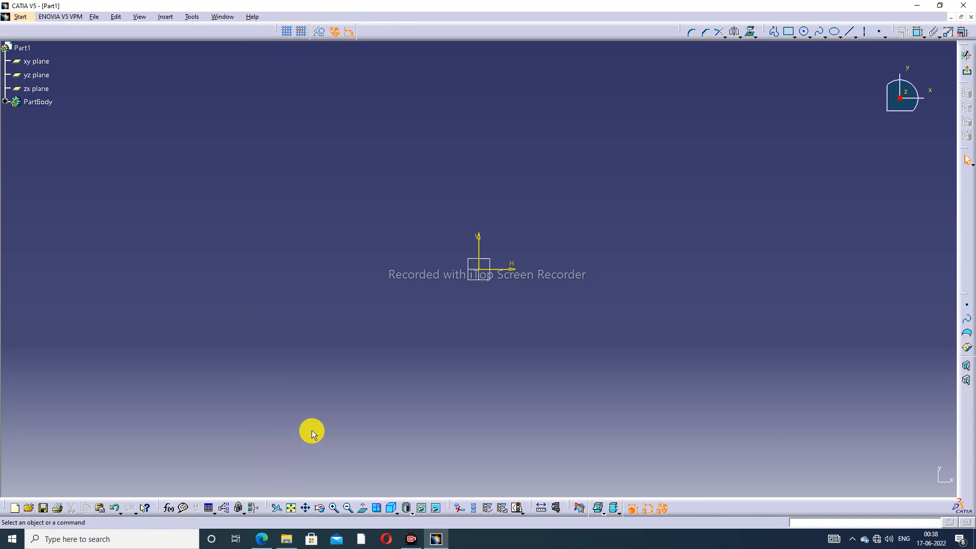
Review the topic list in the lecture PDF in the Edge browser and return to CATIA
left_click(264, 540)
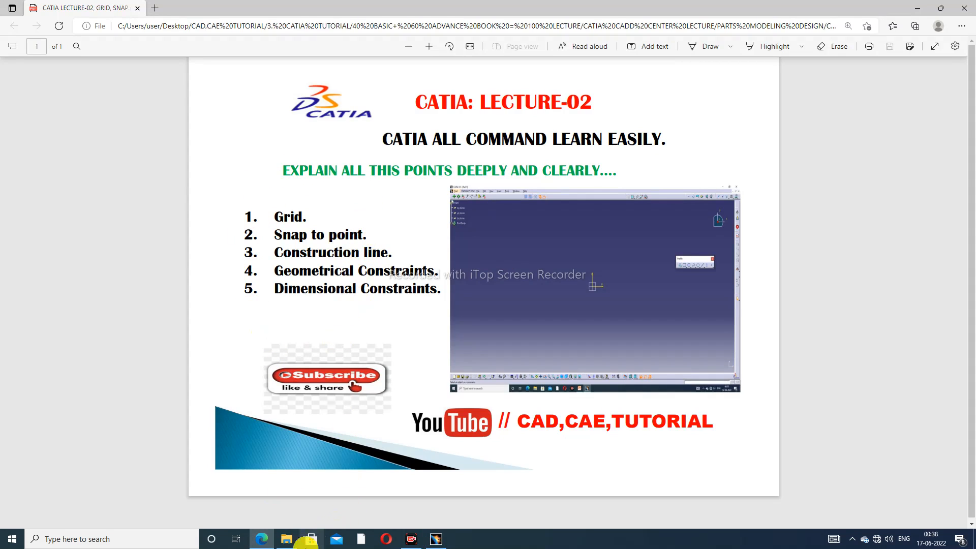
left_click(436, 539)
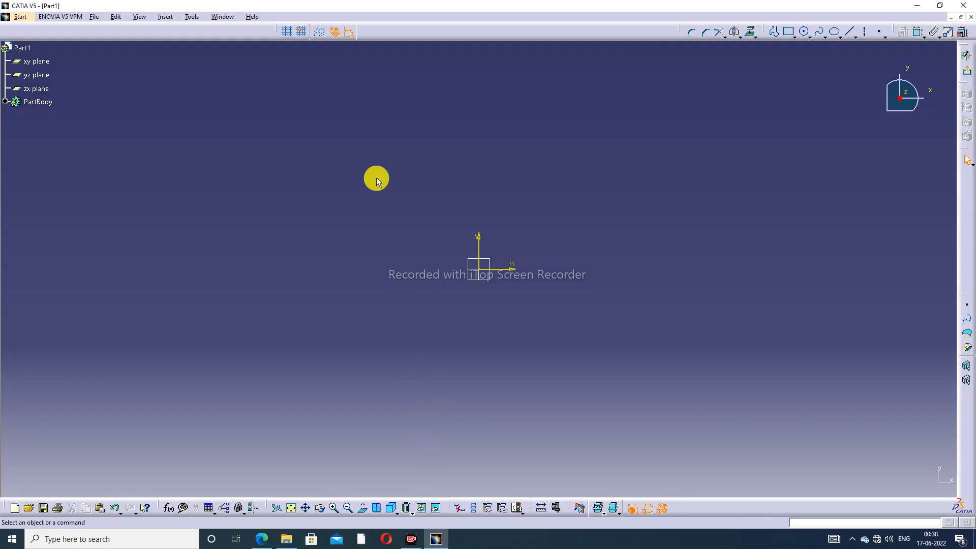
Toggle the sketch grid on and off, leaving the grid displayed
left_click(288, 34)
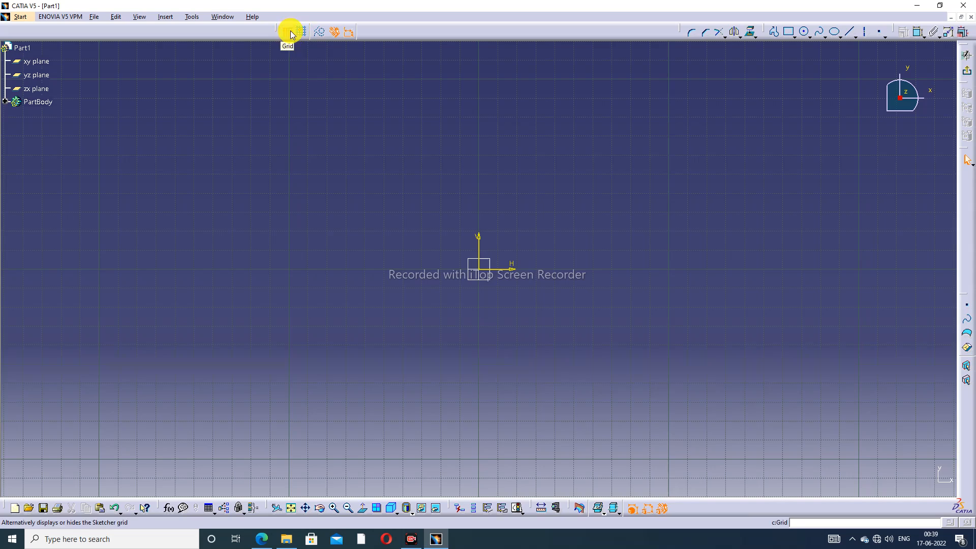
left_click(291, 32)
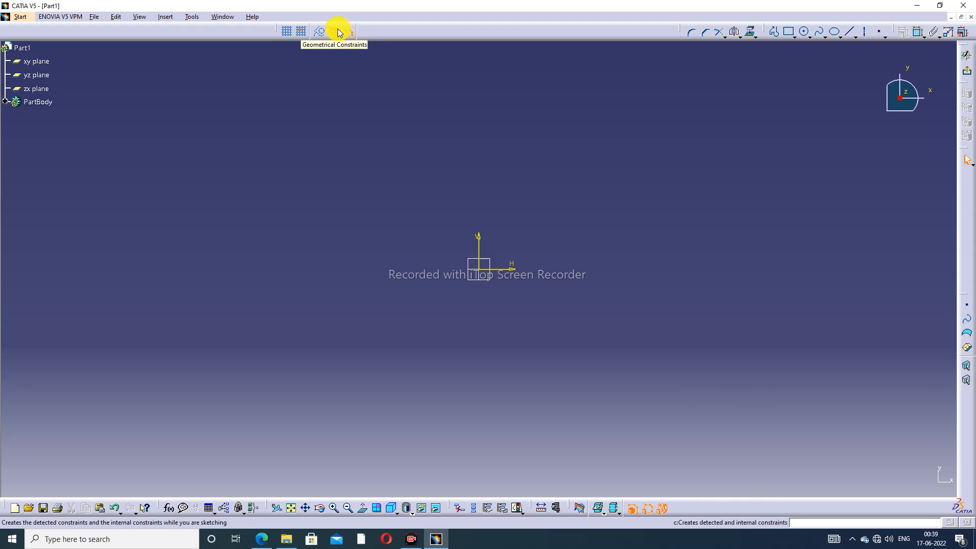
left_click(289, 36)
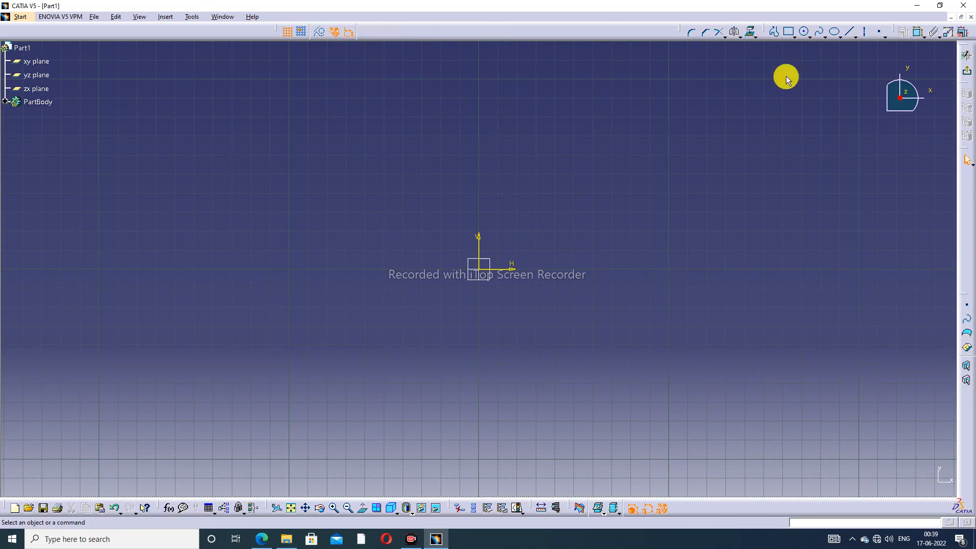
Draw an open four-segment zigzag profile from the origin up and to the right, with its third corner at about (115, 86) mm
left_click(775, 32)
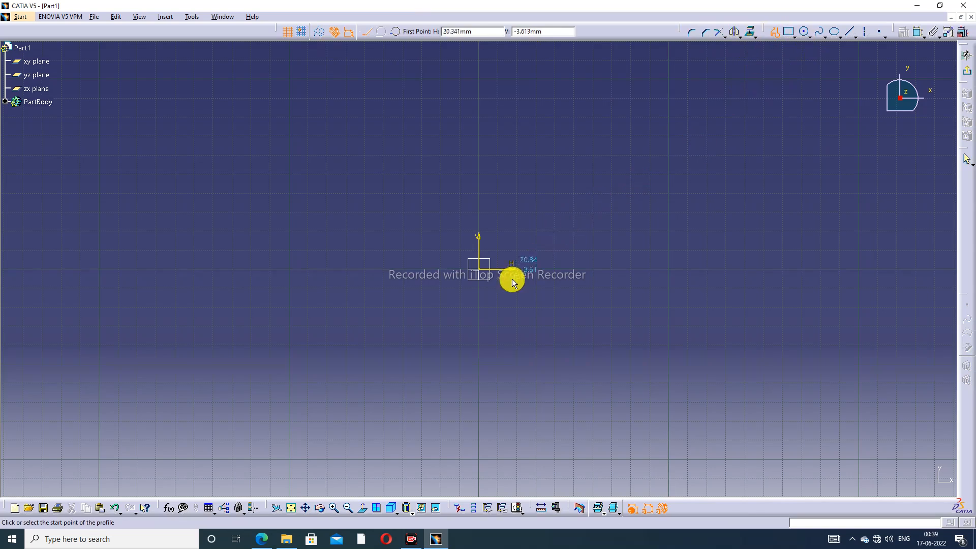
left_click(480, 271)
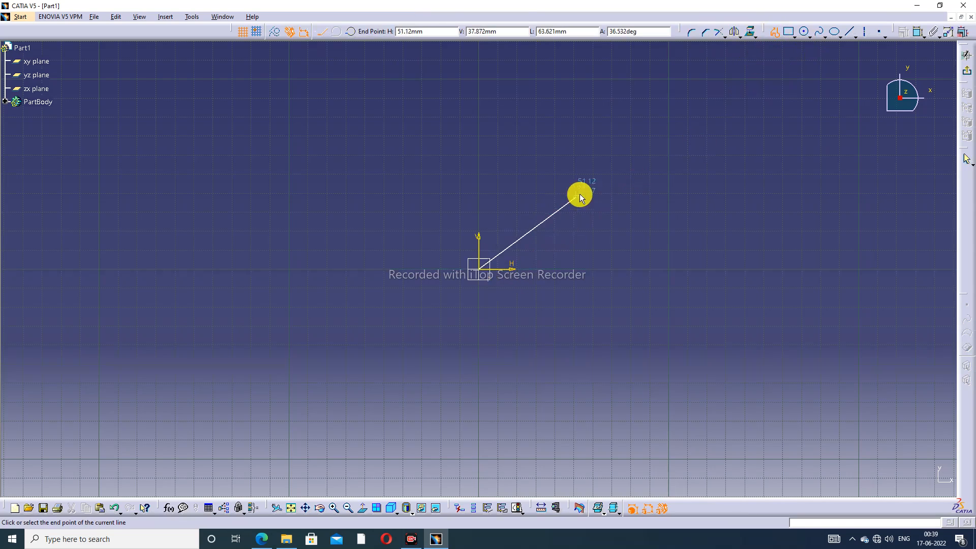
left_click(634, 190)
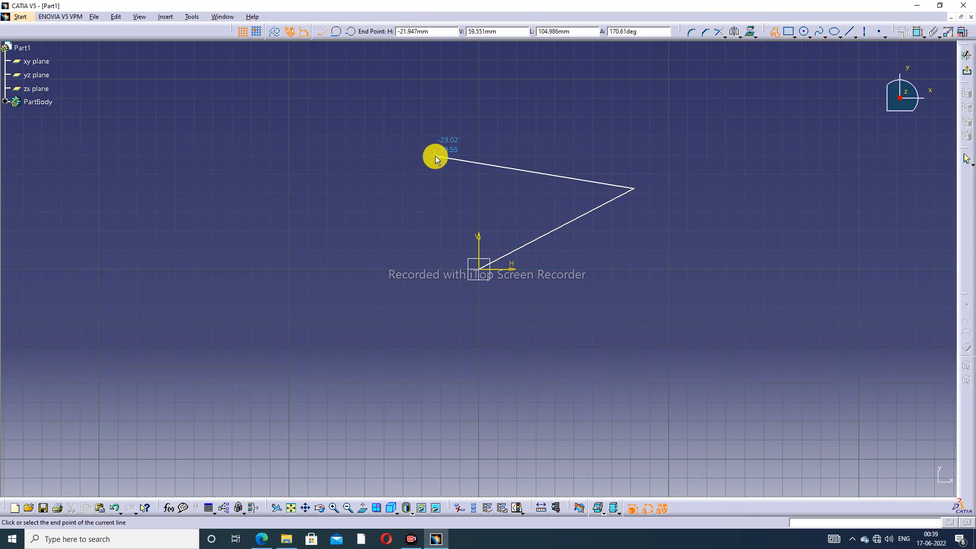
left_click(436, 156)
left_click(697, 107)
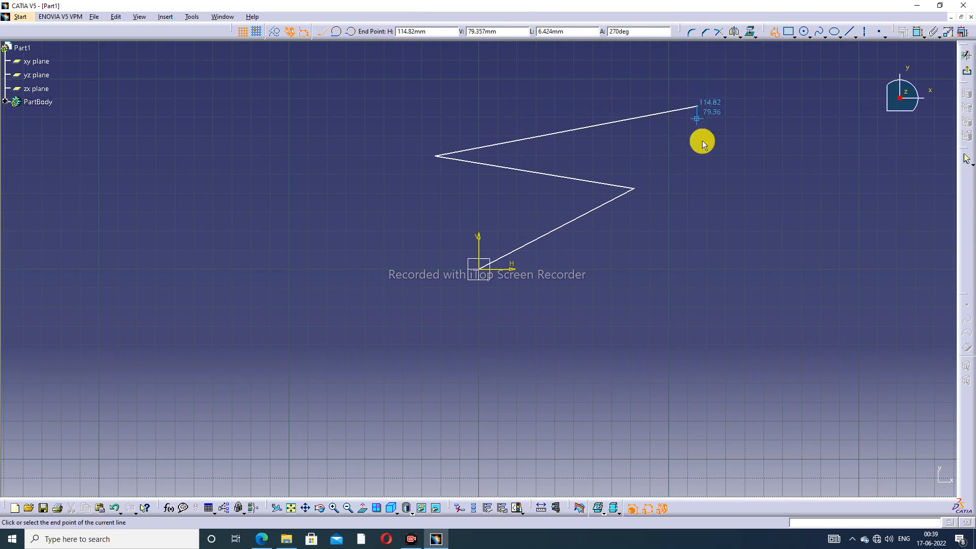
double_click(724, 253)
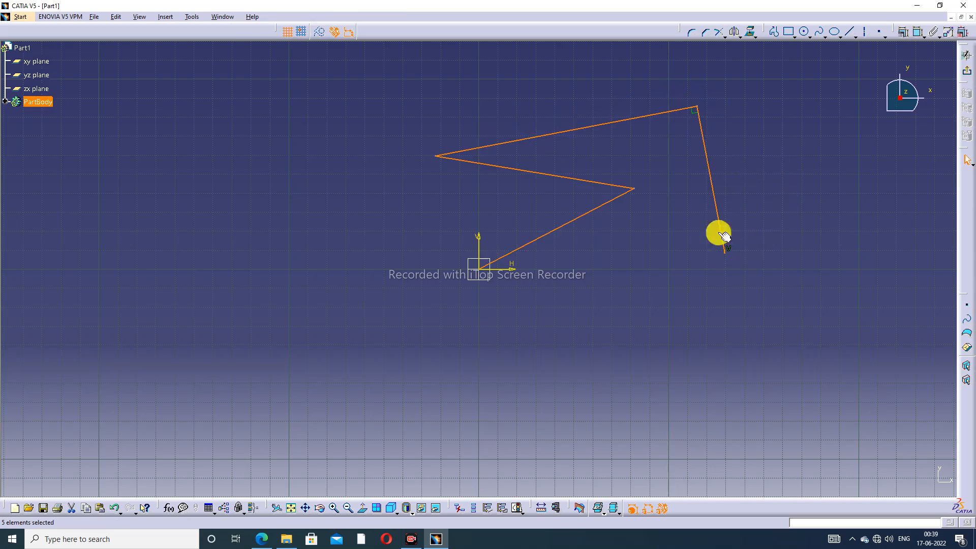
Enable Snap to Point and start a new profile at the sketch origin
left_click(304, 33)
left_click(304, 32)
left_click(775, 35)
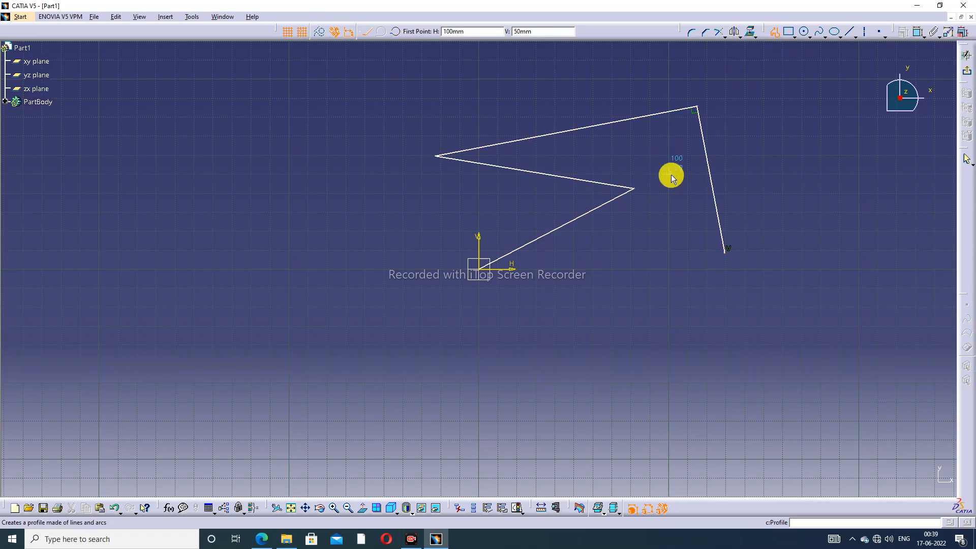
left_click(482, 277)
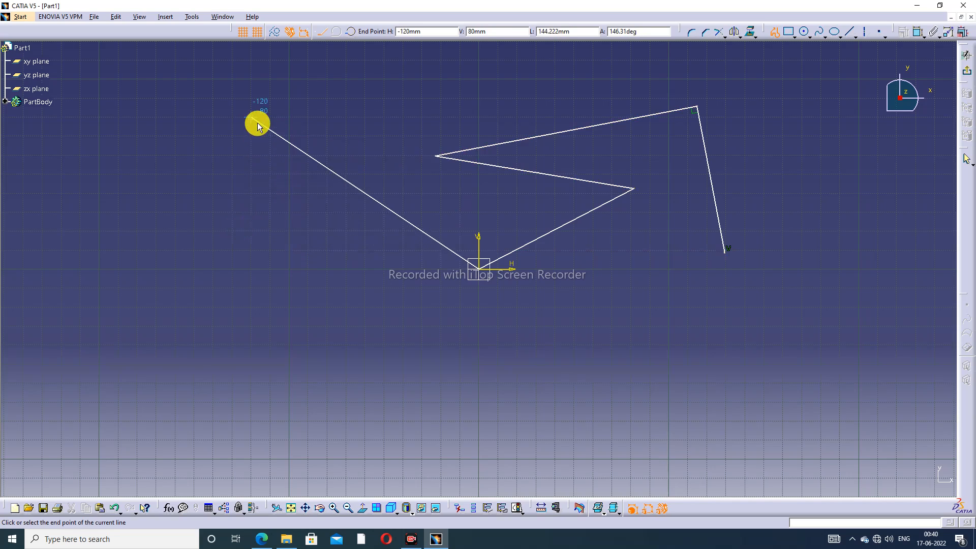
Turn off Snap to Point and hide the sketch grid while the profile is in progress
left_click(257, 32)
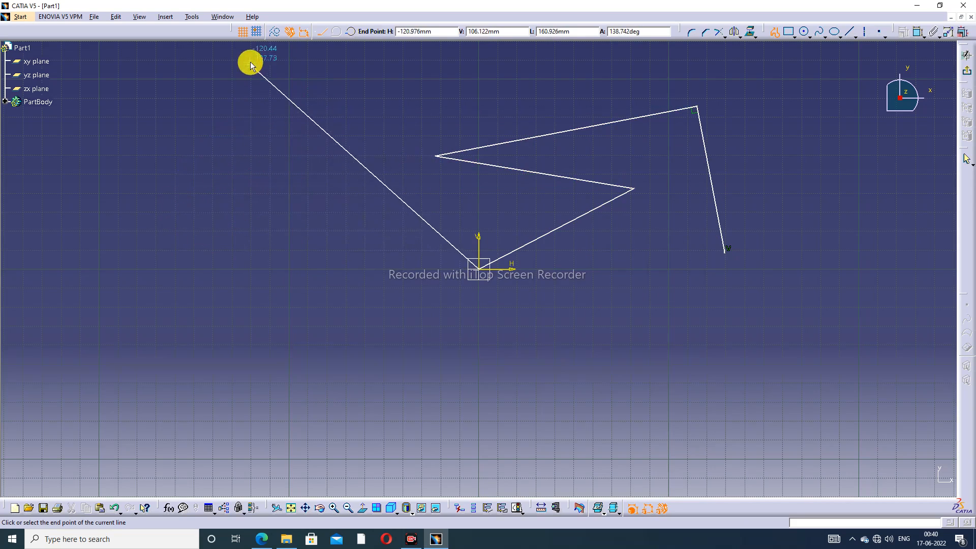
left_click(258, 33)
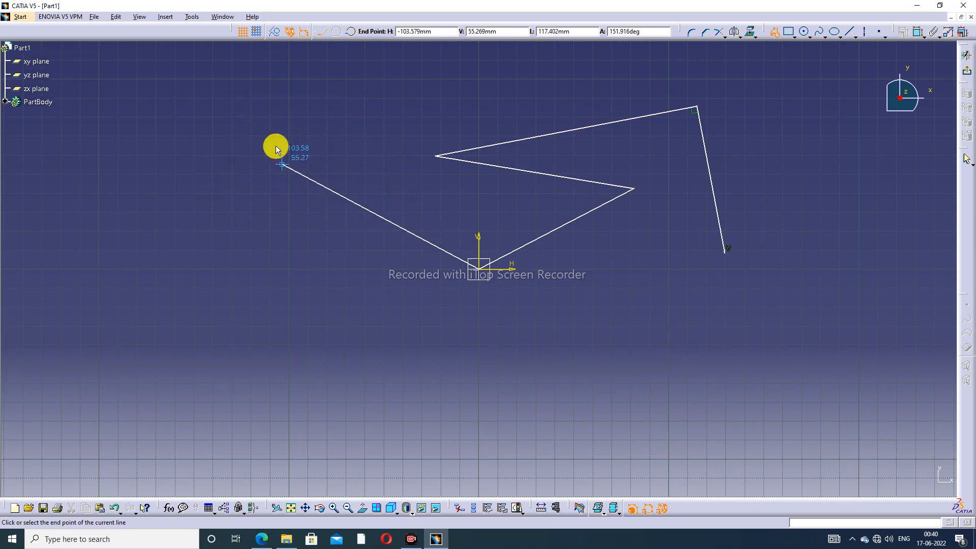
left_click(243, 33)
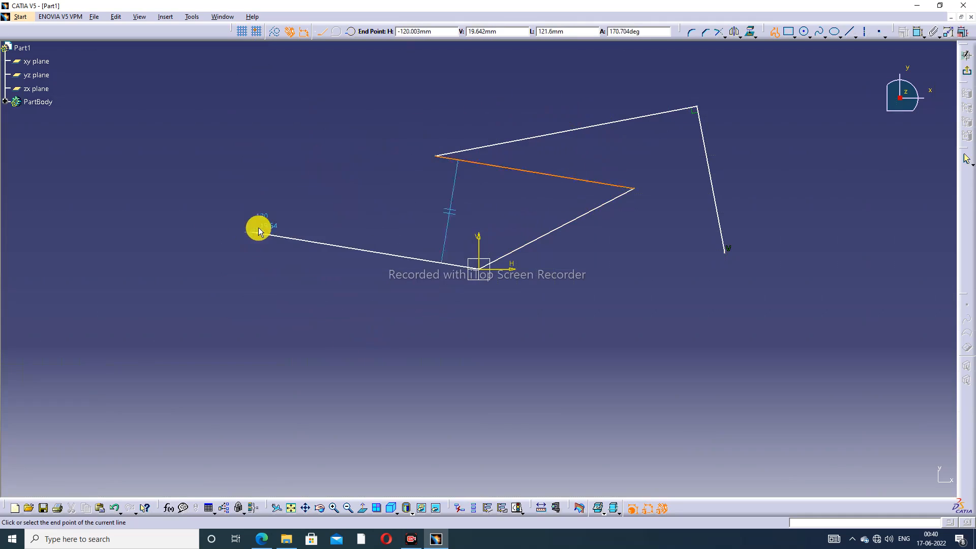
Complete the profile from the origin with five crossing segments left of the vertical axis, and leave the end open
left_click(242, 228)
left_click(300, 137)
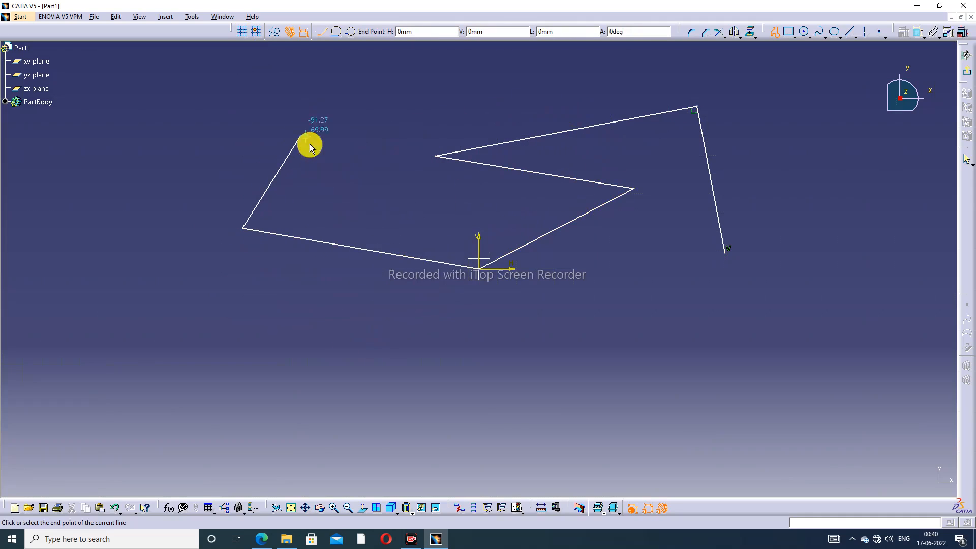
left_click(322, 289)
left_click(386, 167)
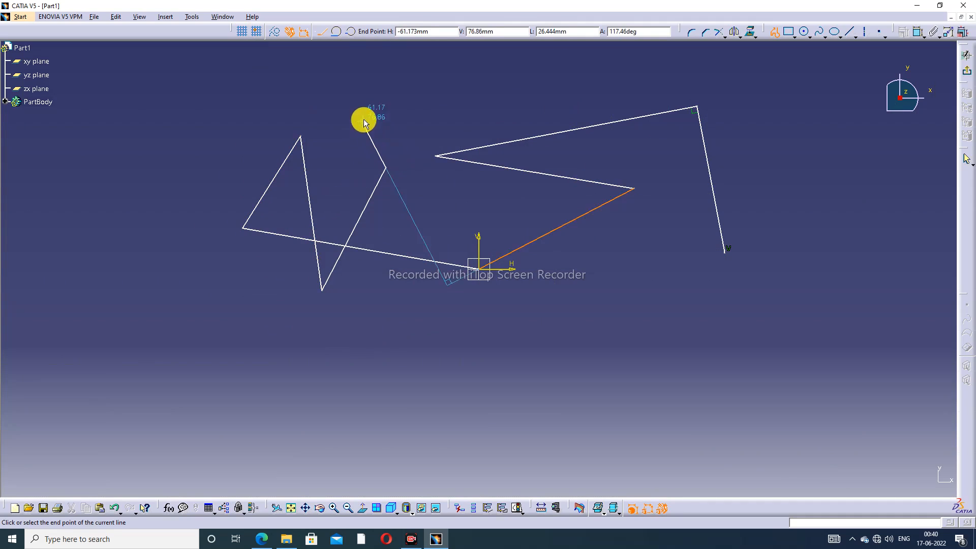
left_click(185, 148)
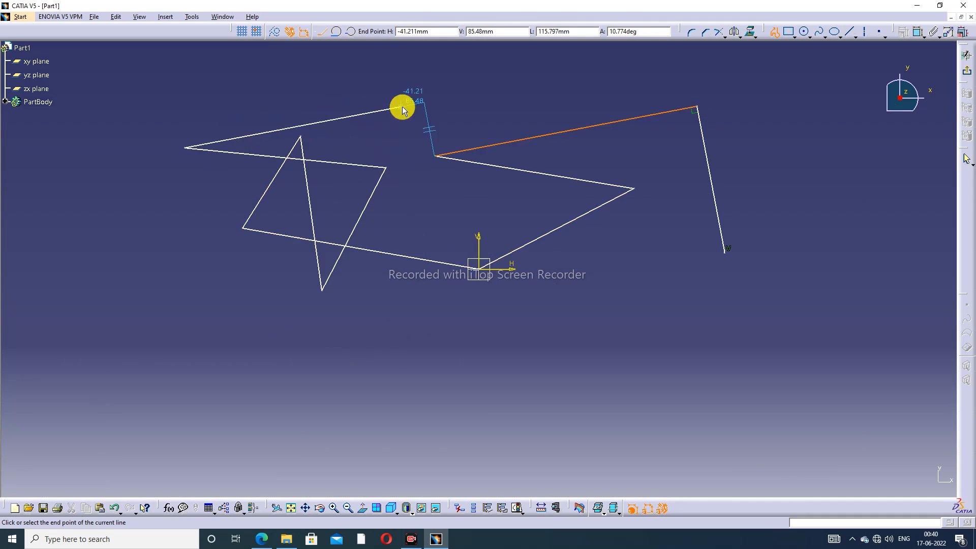
right_click(377, 117)
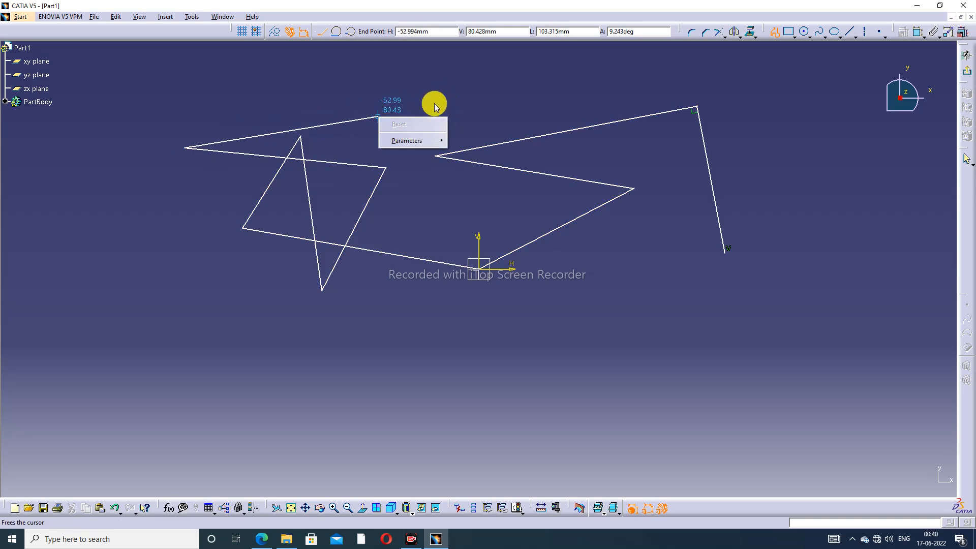
key("Escape")
key("Escape")
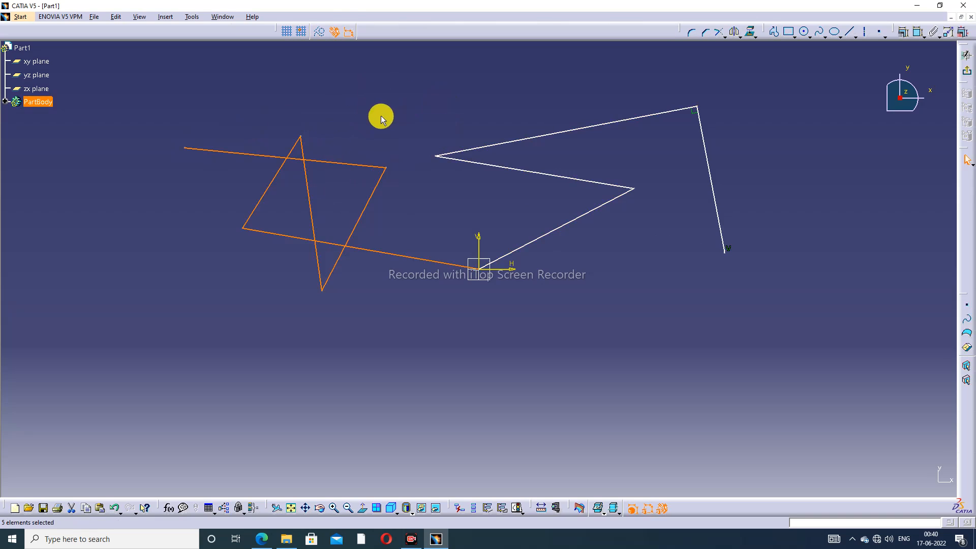
Convert the five selected profile lines left of the origin to construction elements and deselect them
left_click(321, 35)
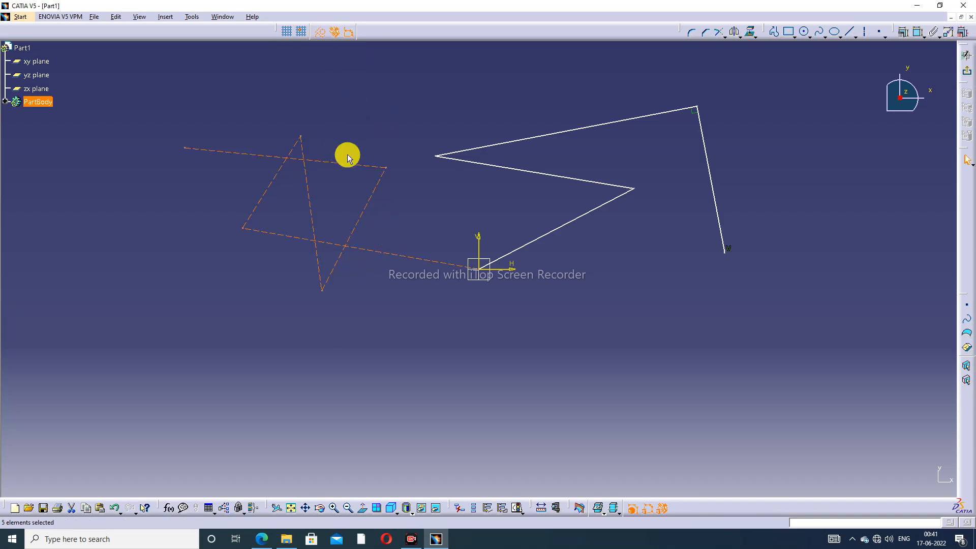
left_click(399, 145)
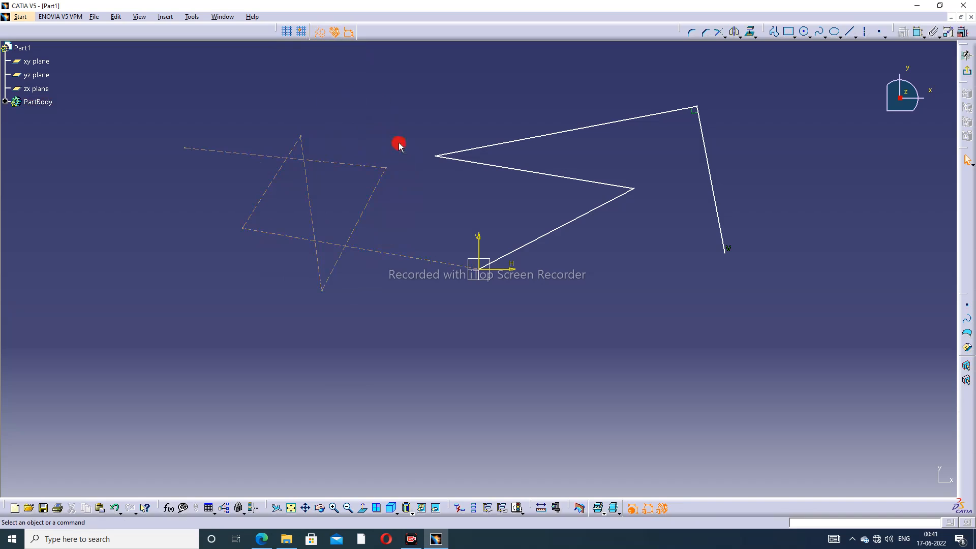
Draw four connected construction segments as a zigzag profile below the origin, running towards the right side of the sketch
left_click(774, 32)
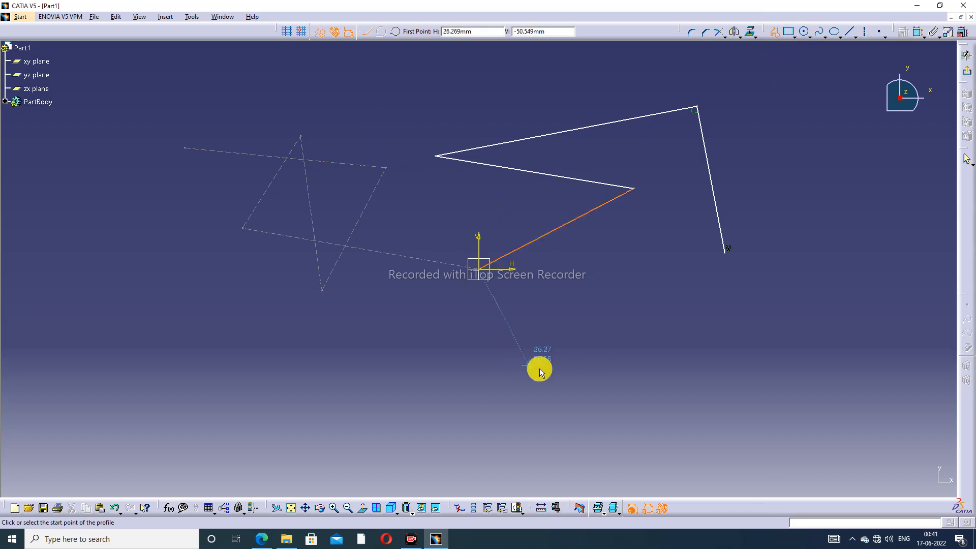
left_click(415, 385)
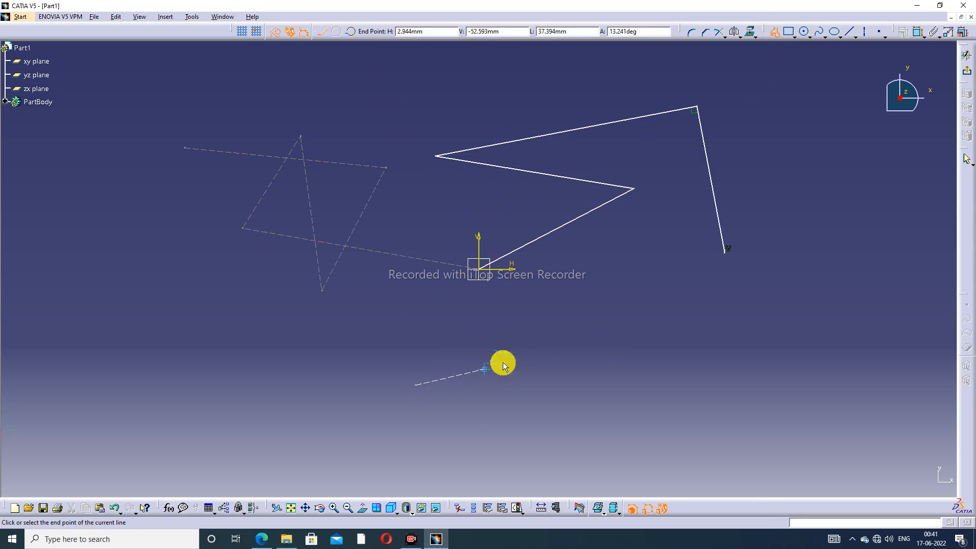
left_click(621, 315)
left_click(769, 396)
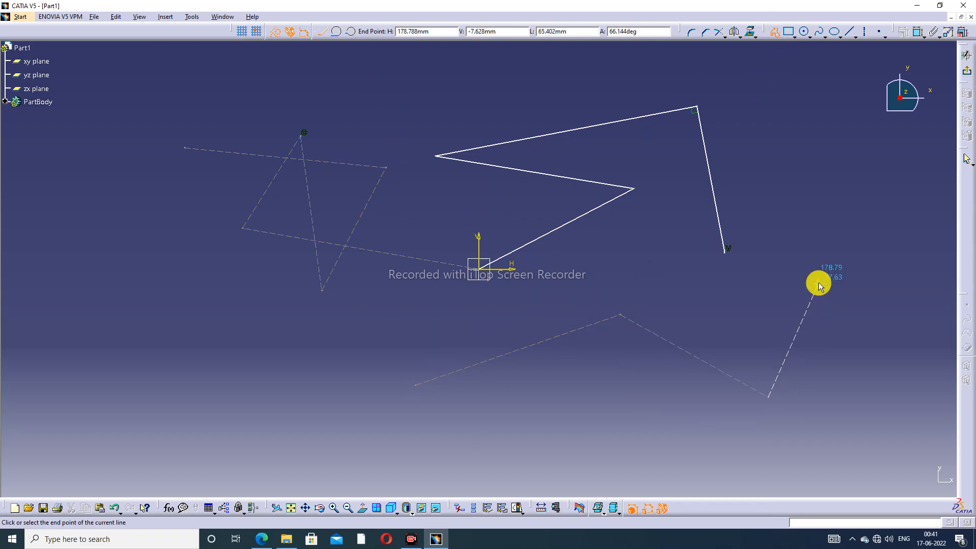
left_click(818, 285)
left_click(900, 314)
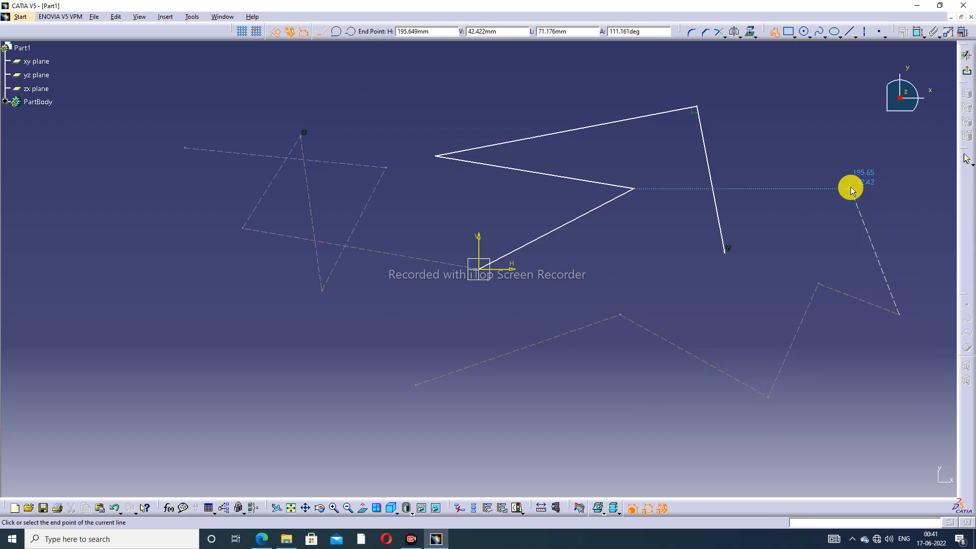
Switch to standard elements and continue the same profile with five solid segments running back below the origin
left_click(275, 36)
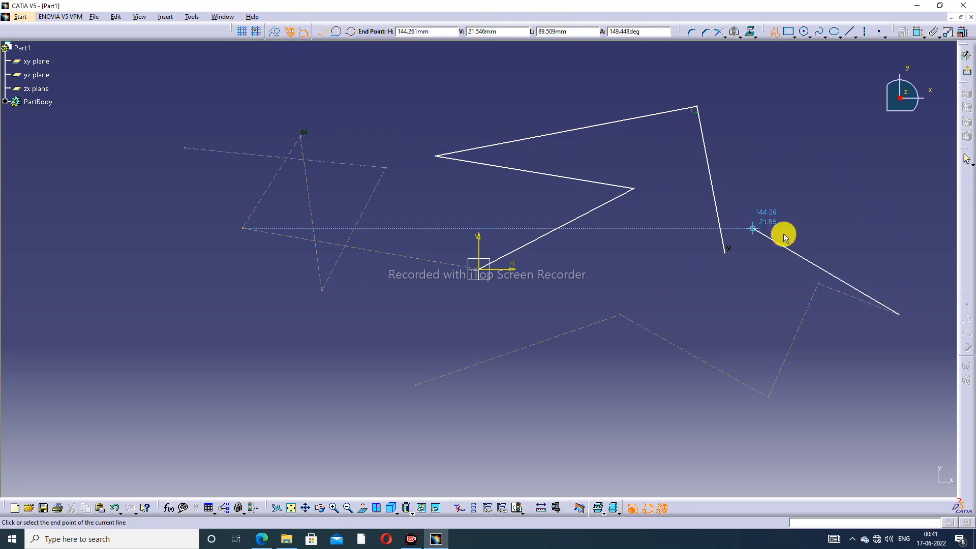
left_click(852, 200)
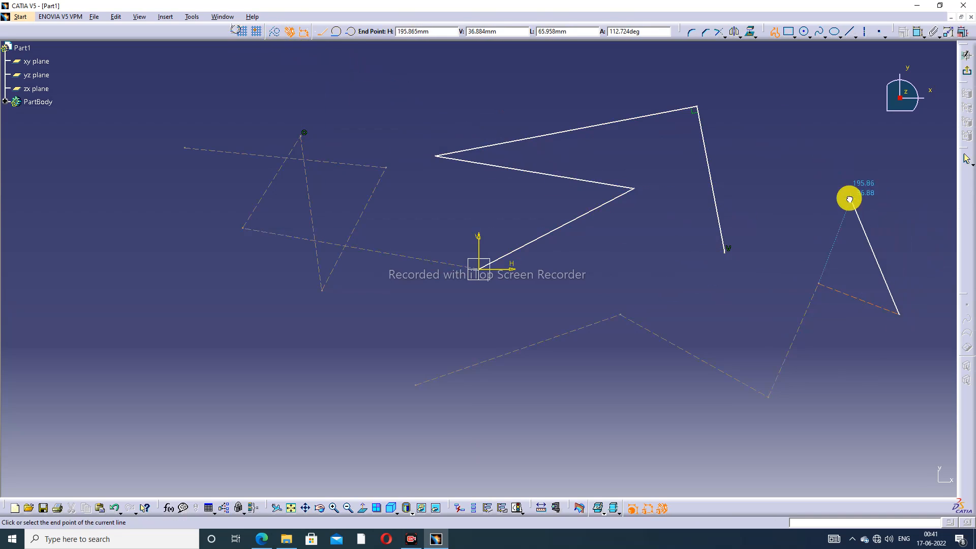
left_click(745, 323)
left_click(511, 421)
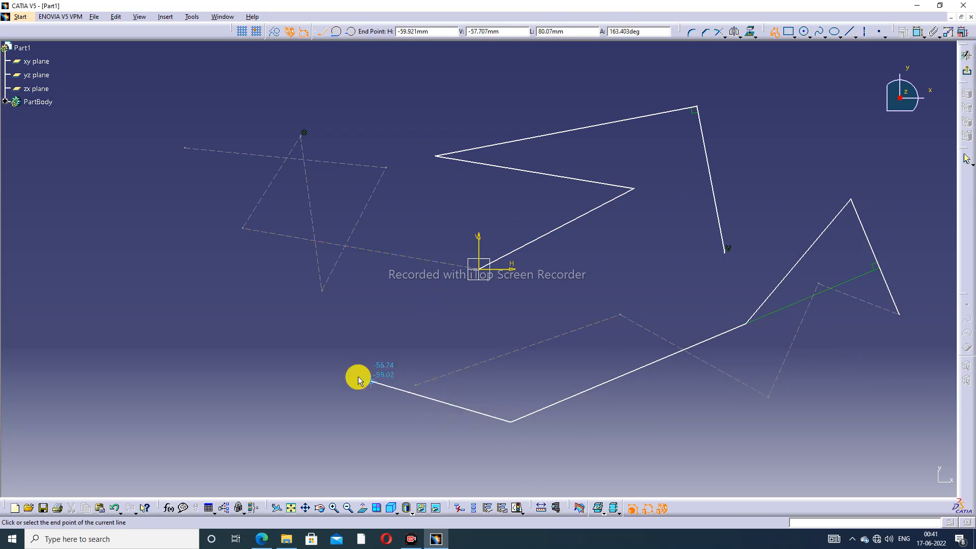
left_click(467, 336)
left_click(642, 263)
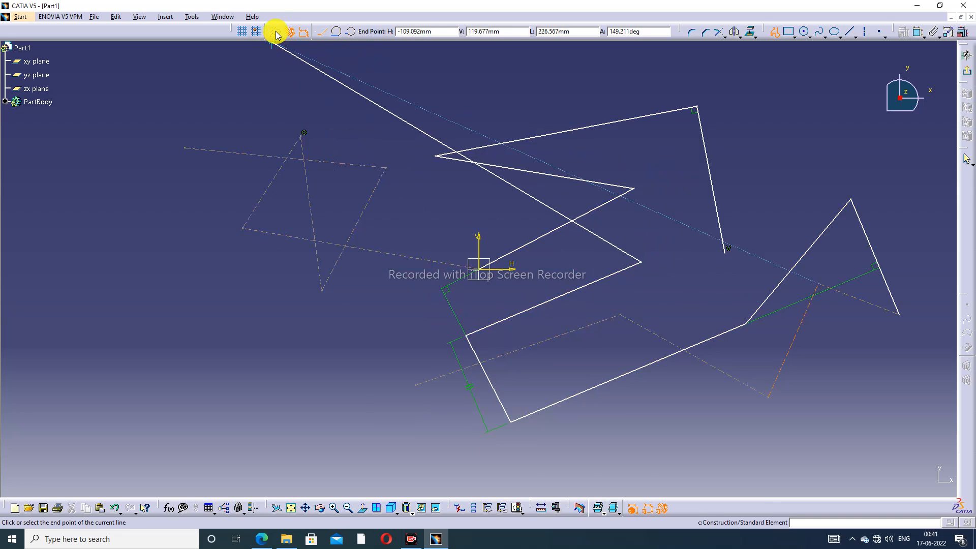
Switch to construction elements and continue the lower profile with four dashed segments running below the origin to its left side
left_click(738, 291)
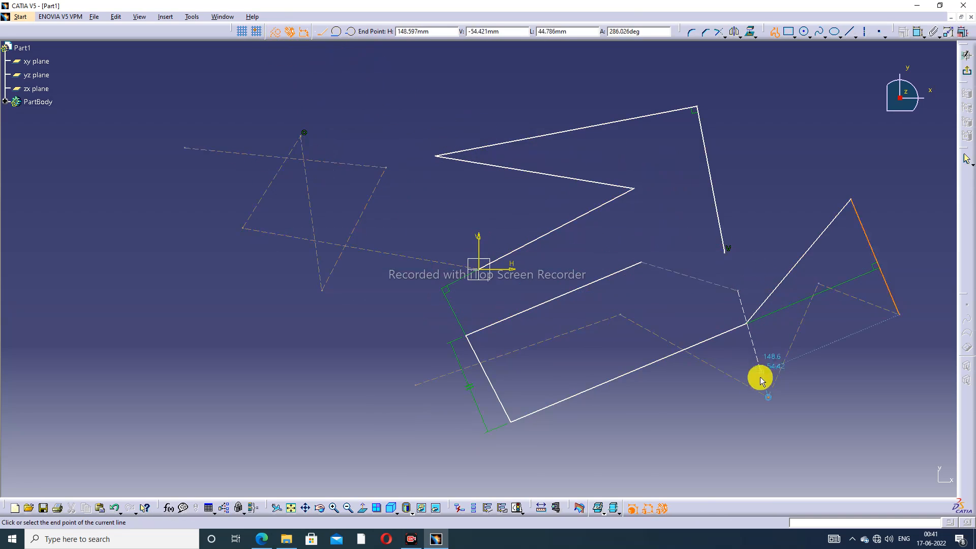
left_click(638, 427)
left_click(356, 433)
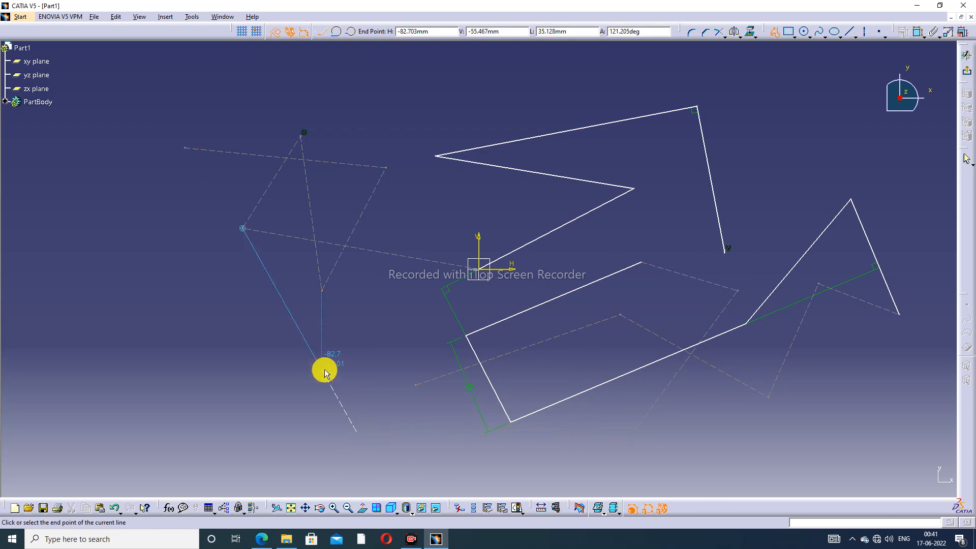
left_click(351, 356)
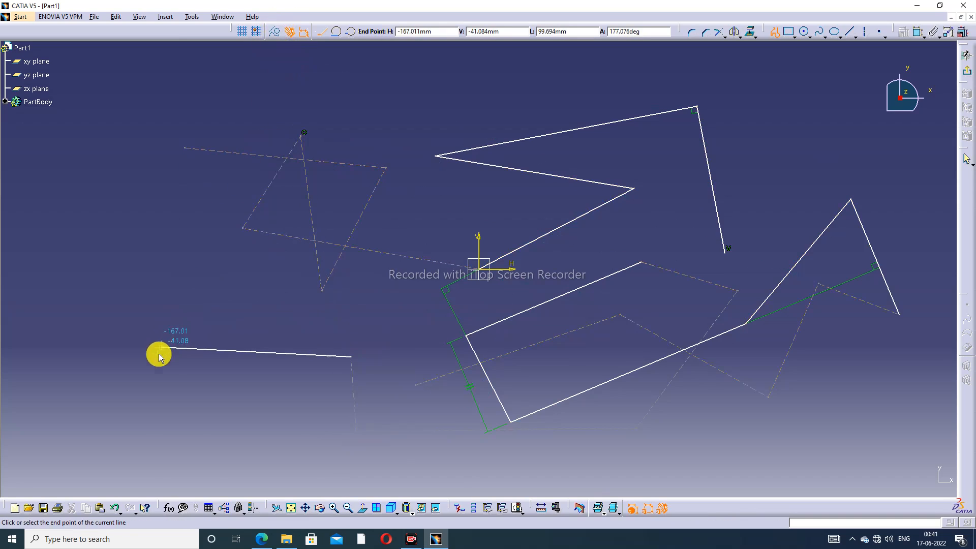
Switch to standard elements, add four solid segments left of the origin, then end the open profile and deselect it
left_click(142, 370)
left_click(168, 270)
left_click(230, 307)
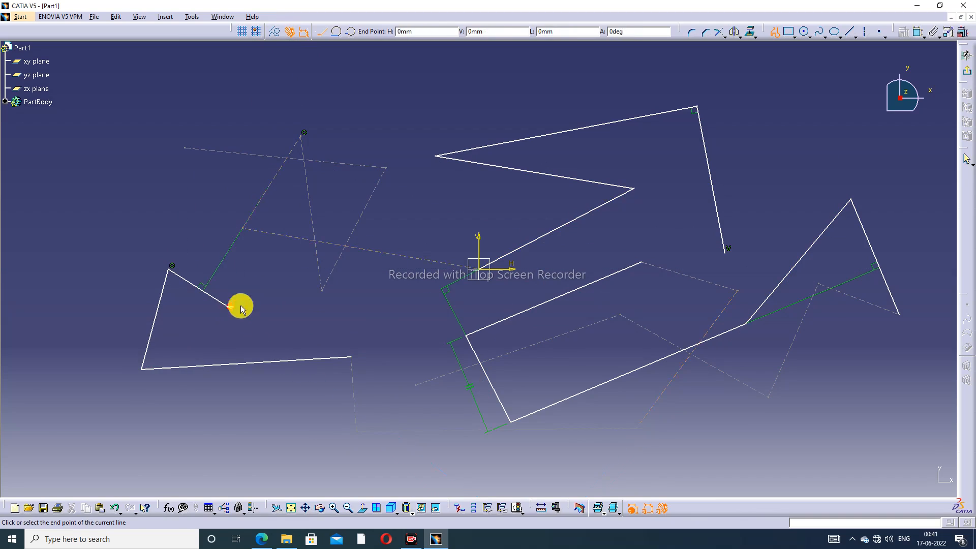
right_click(285, 274)
left_click(288, 280)
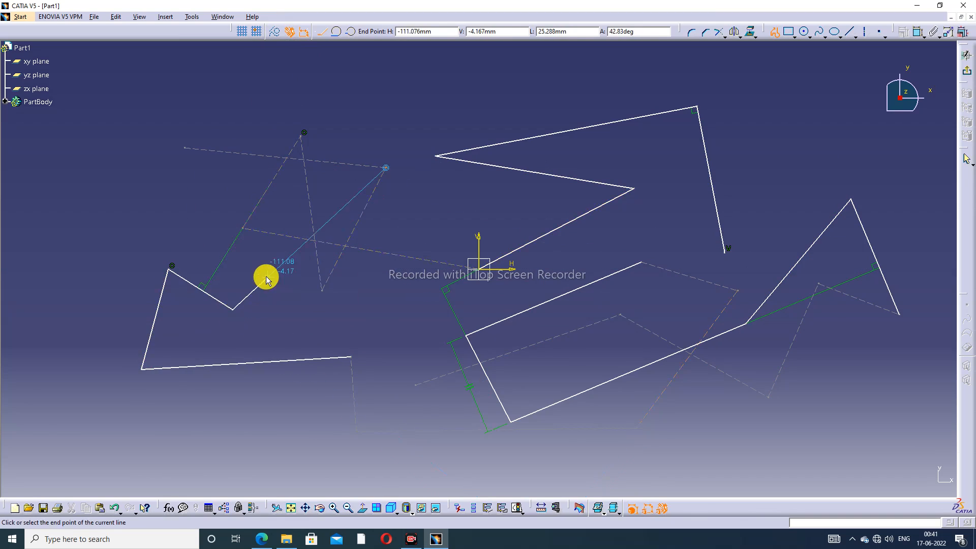
double_click(266, 276)
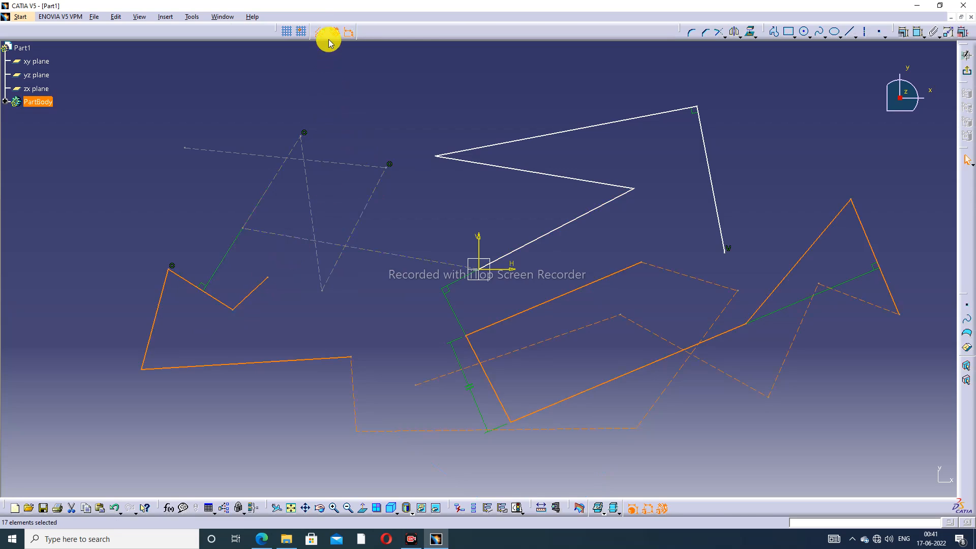
left_click(381, 87)
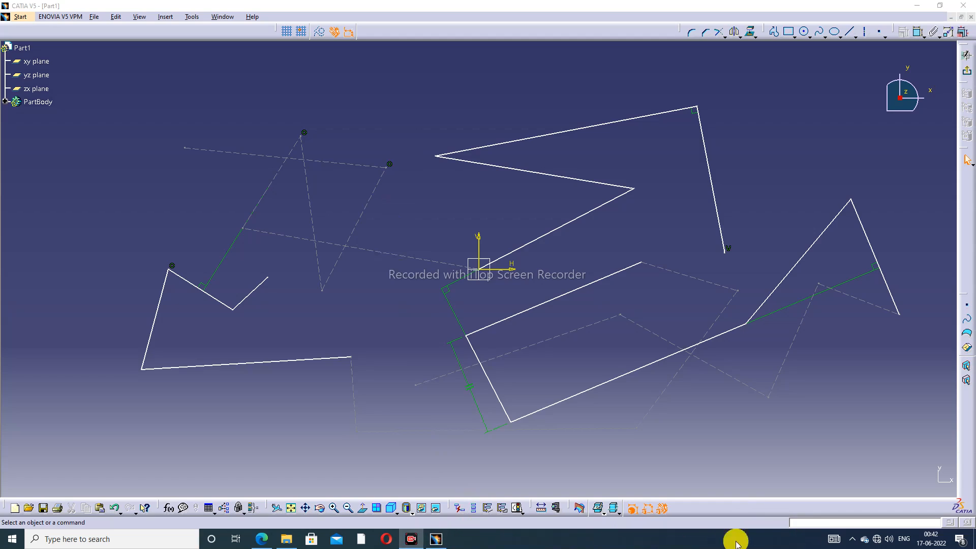
left_click(843, 518)
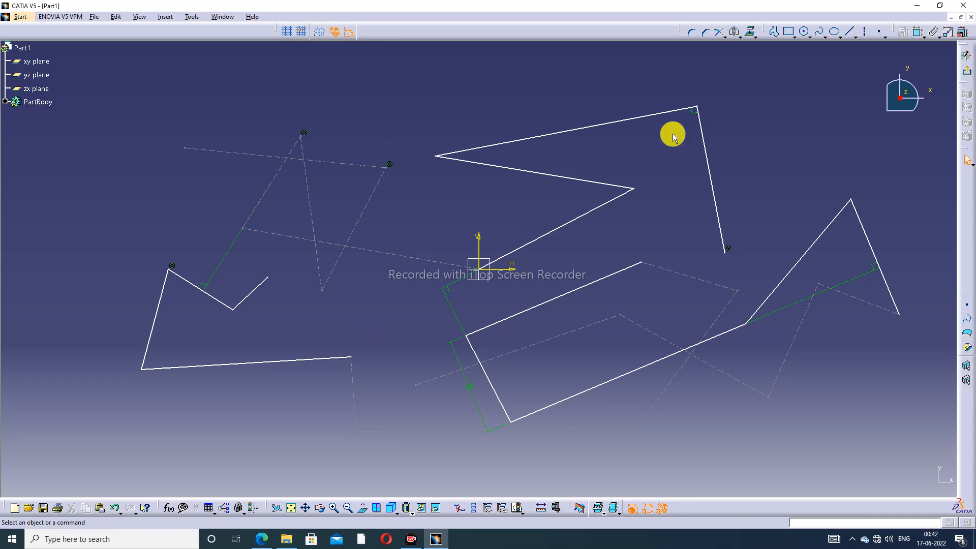
left_click(696, 114)
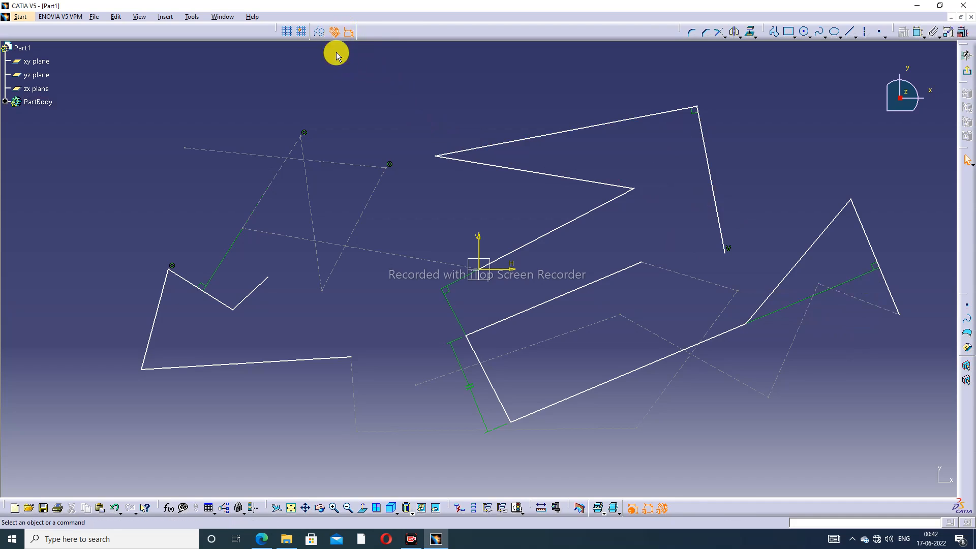
Turn off Geometrical Constraints and draw an open two-segment profile above the origin, ending it after the second segment
left_click(335, 32)
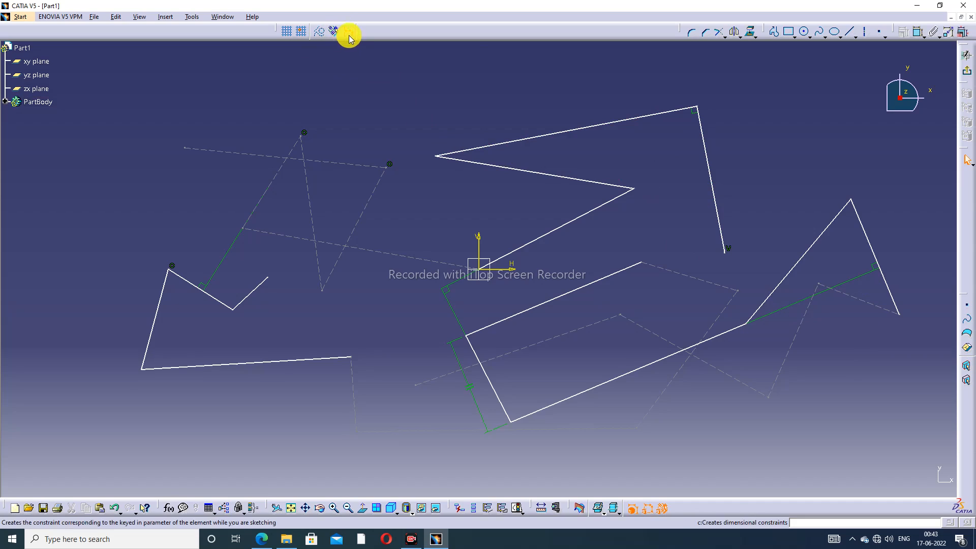
left_click(777, 34)
left_click(428, 199)
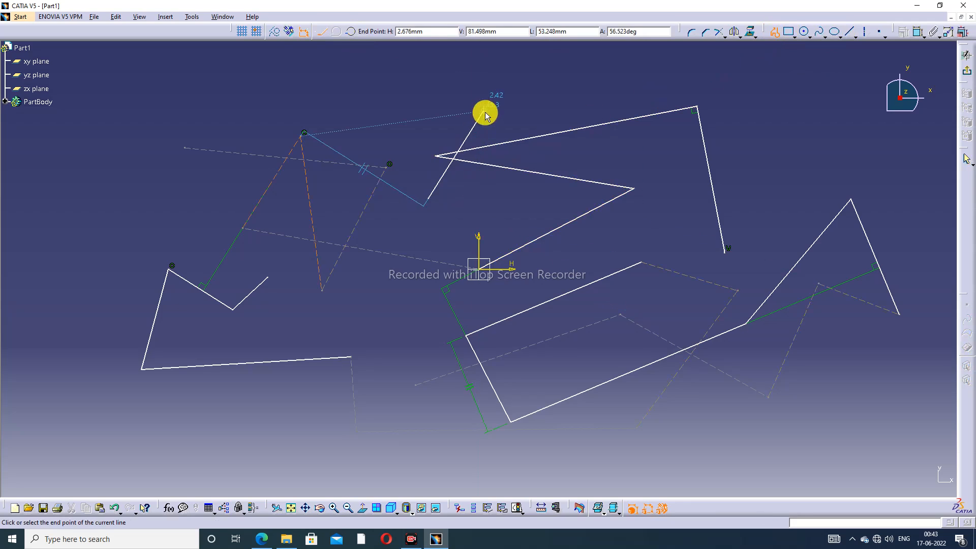
left_click(483, 110)
left_click(587, 104)
right_click(627, 87)
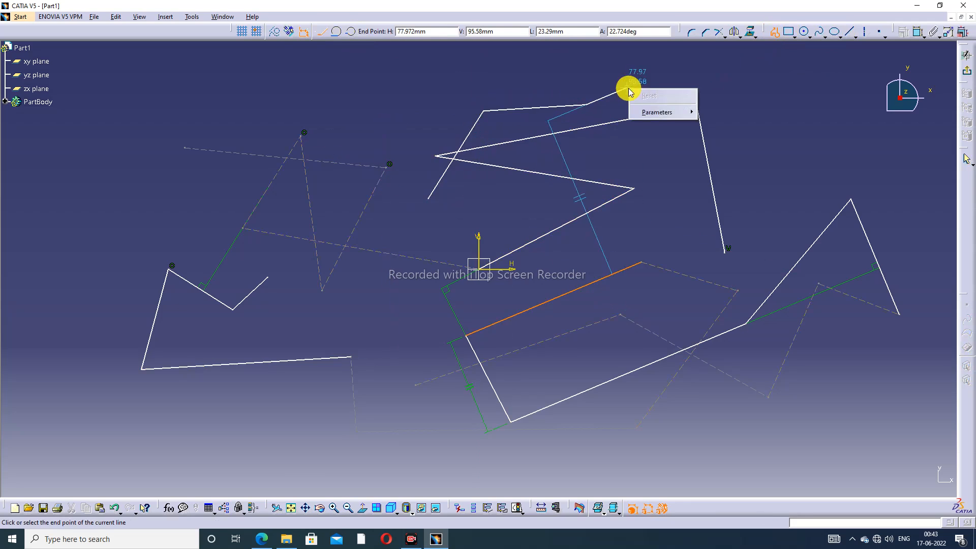
left_click(656, 96)
key("Escape")
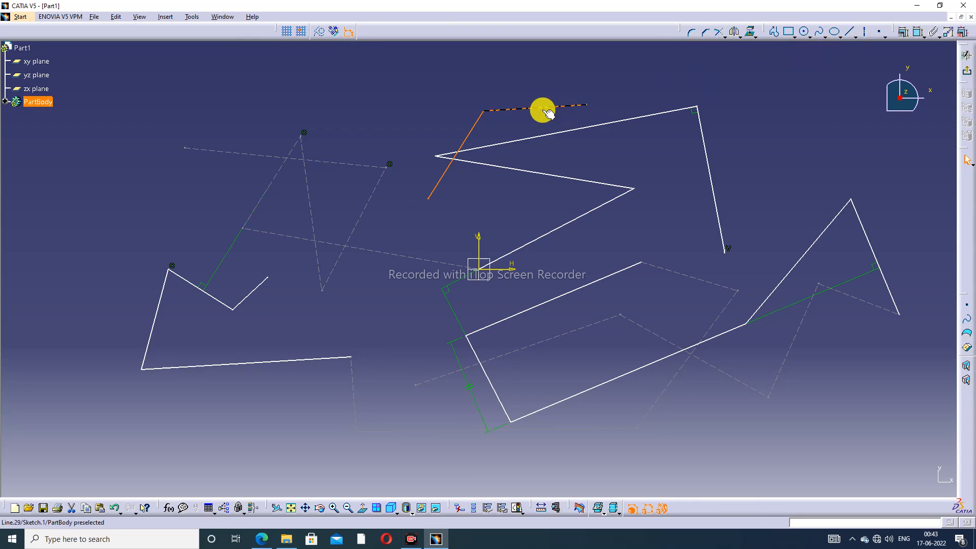
Apply a temporary Horizontal constraint to the two selected profile lines while Geometrical Constraints is off
left_click(900, 31)
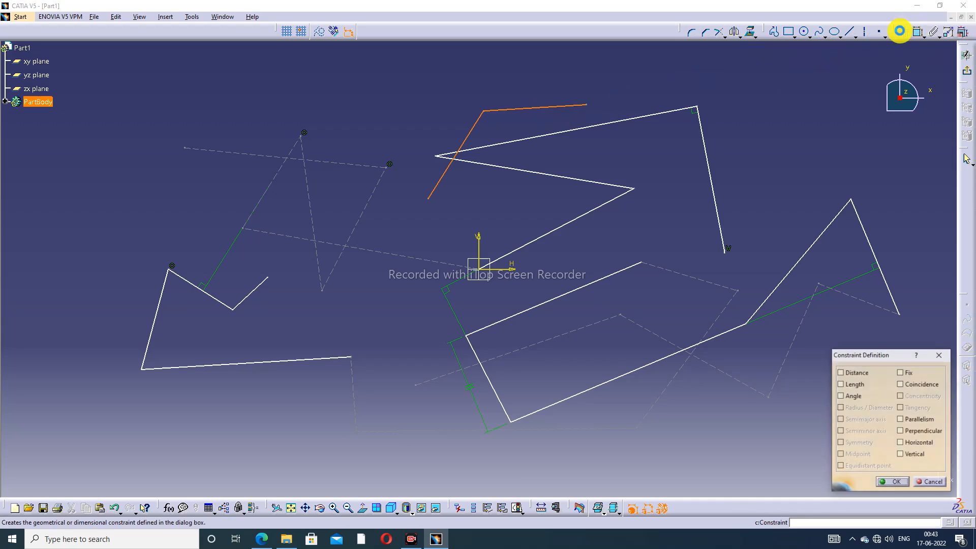
left_click(911, 447)
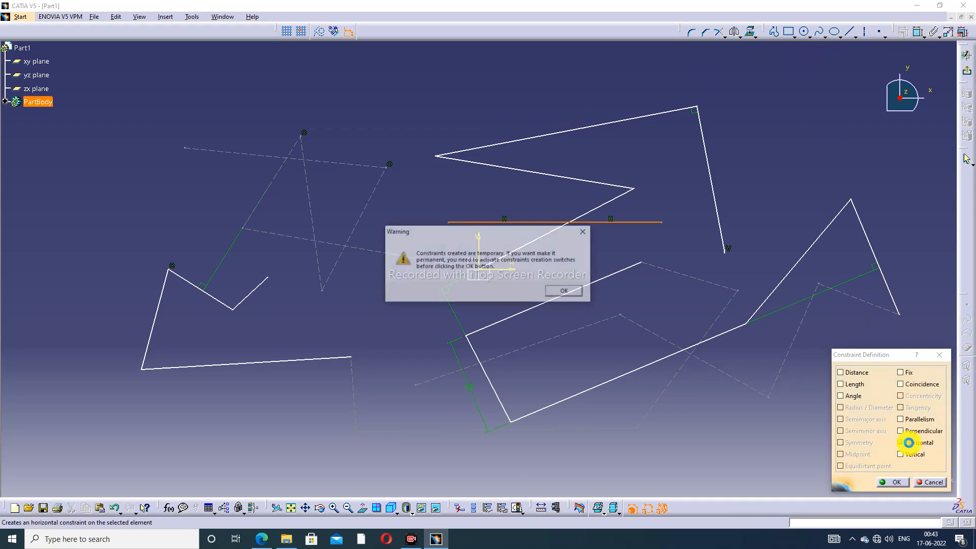
left_click(566, 291)
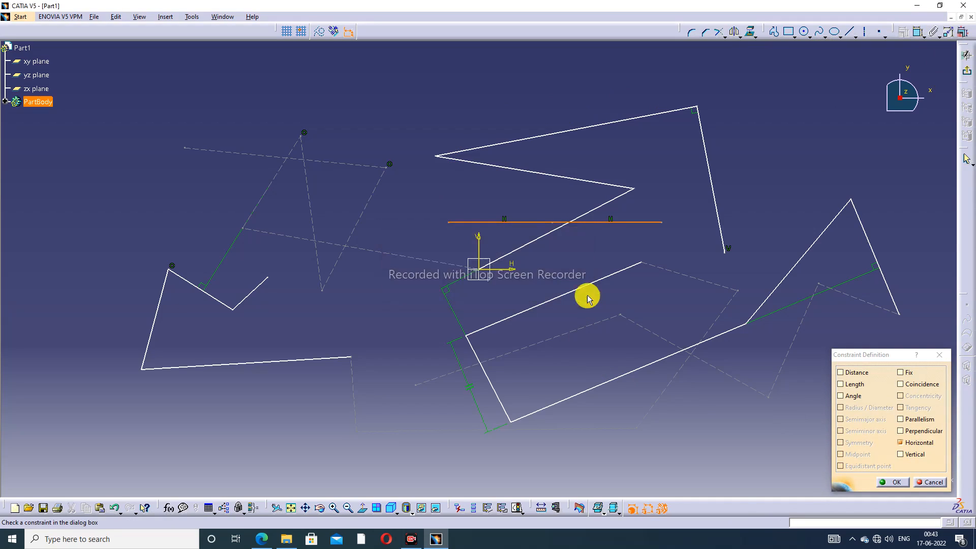
left_click(894, 482)
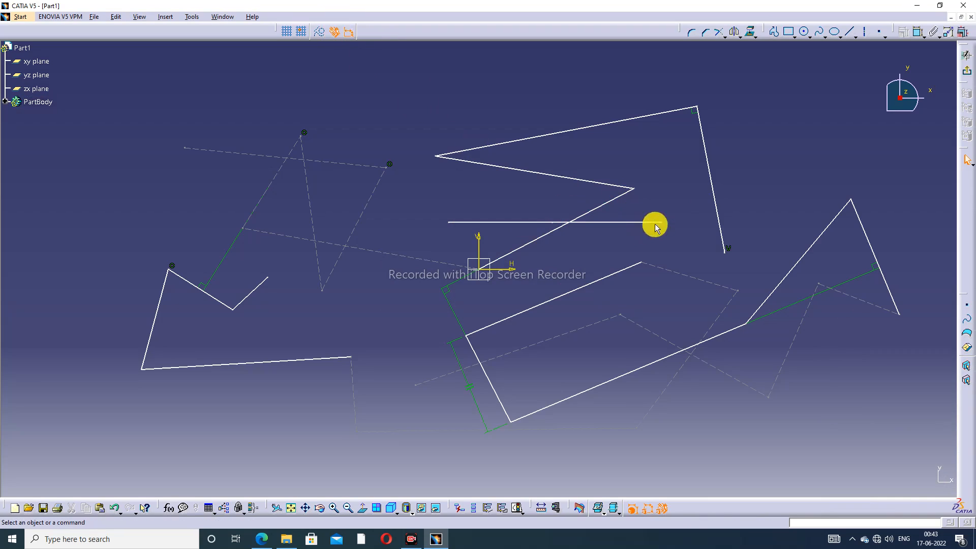
Turn Geometrical Constraints back on and apply a Horizontal constraint to the long solid line at the lower left of the sketch
left_click(314, 360)
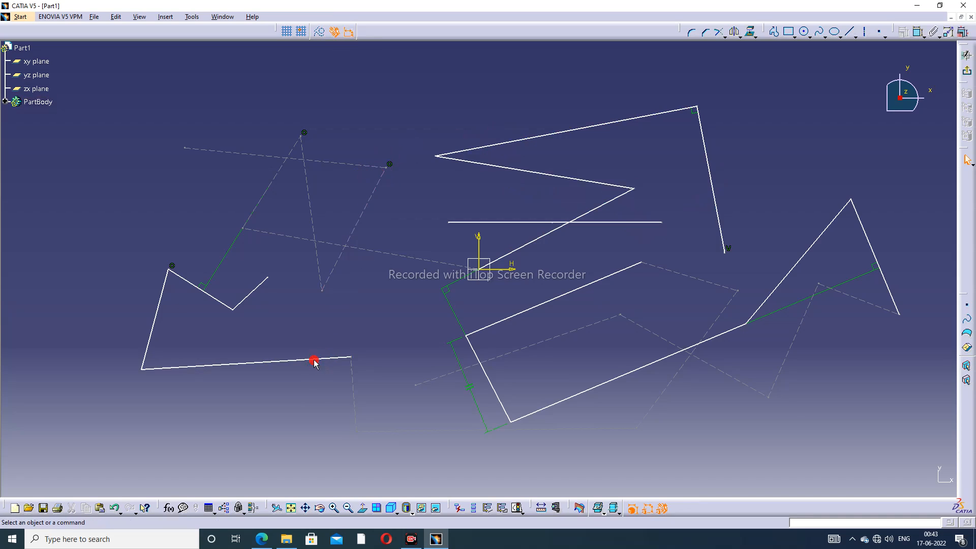
left_click(902, 34)
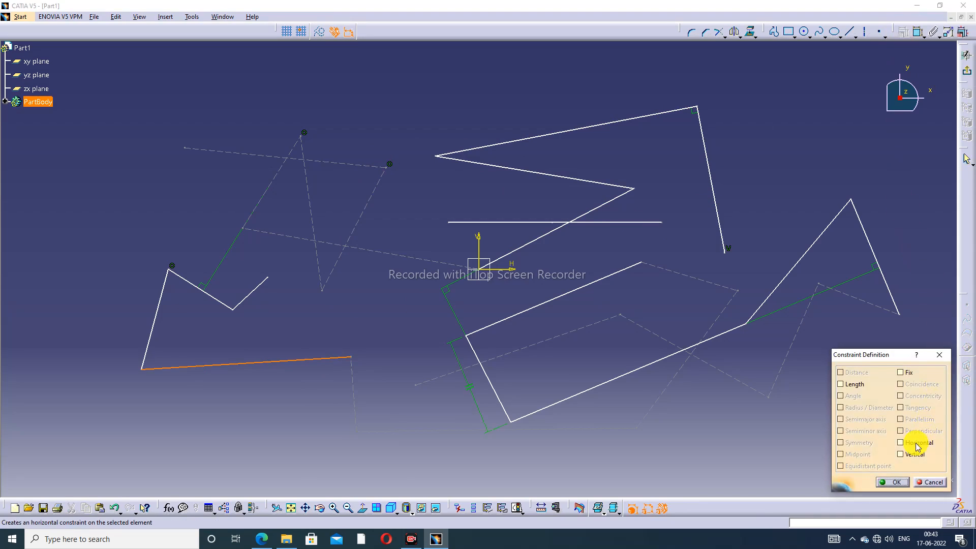
left_click(918, 445)
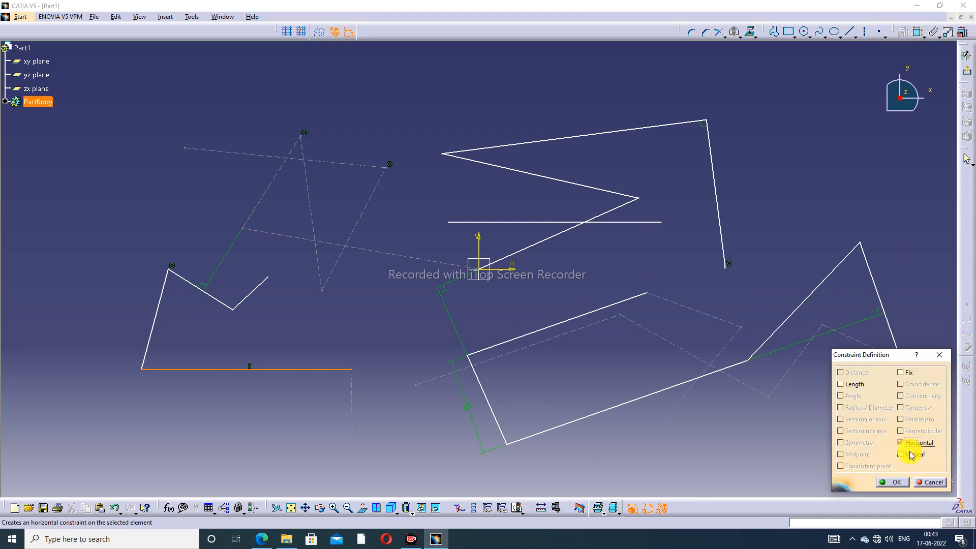
left_click(891, 482)
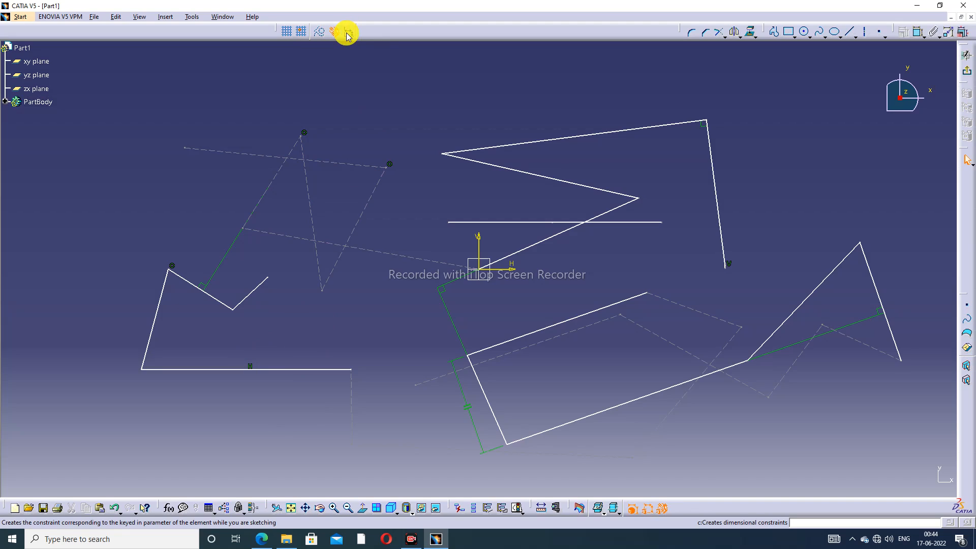
Draw an open four-segment zigzag profile across the upper part of the sketch and end it past the upper right corner
left_click(775, 35)
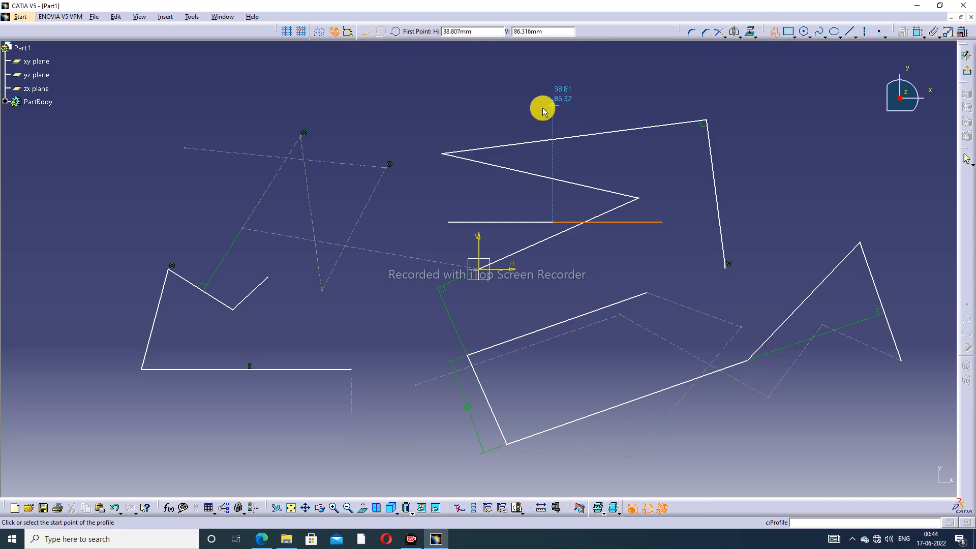
left_click(441, 116)
left_click(545, 99)
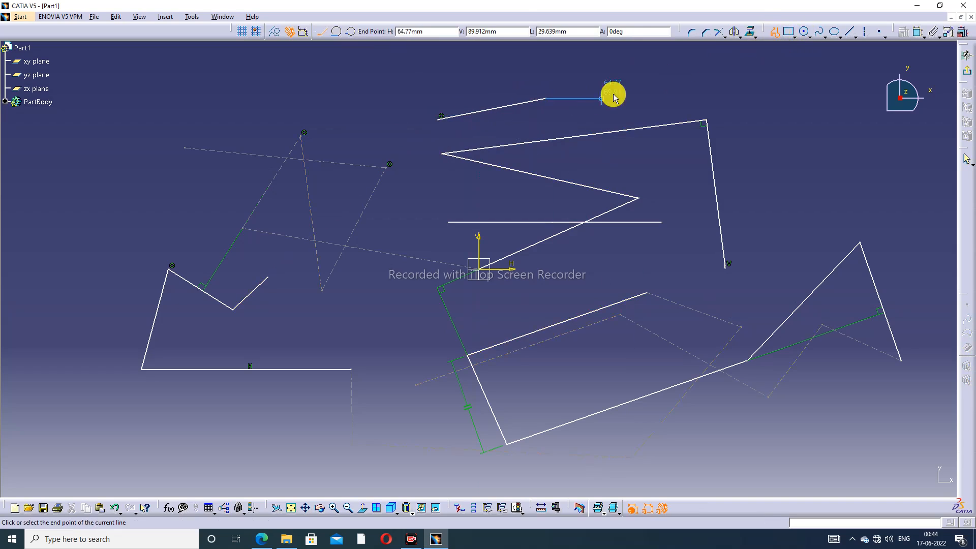
left_click(648, 145)
left_click(687, 94)
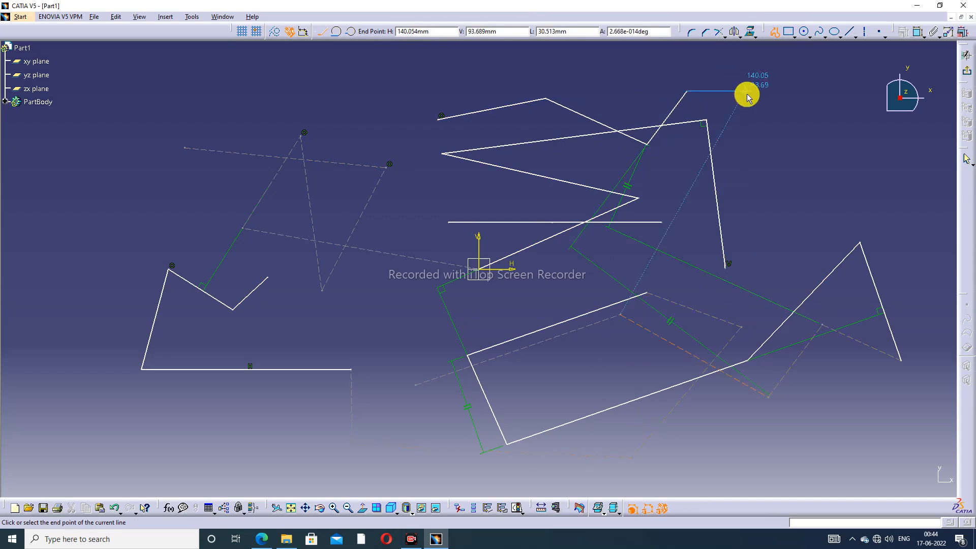
right_click(786, 107)
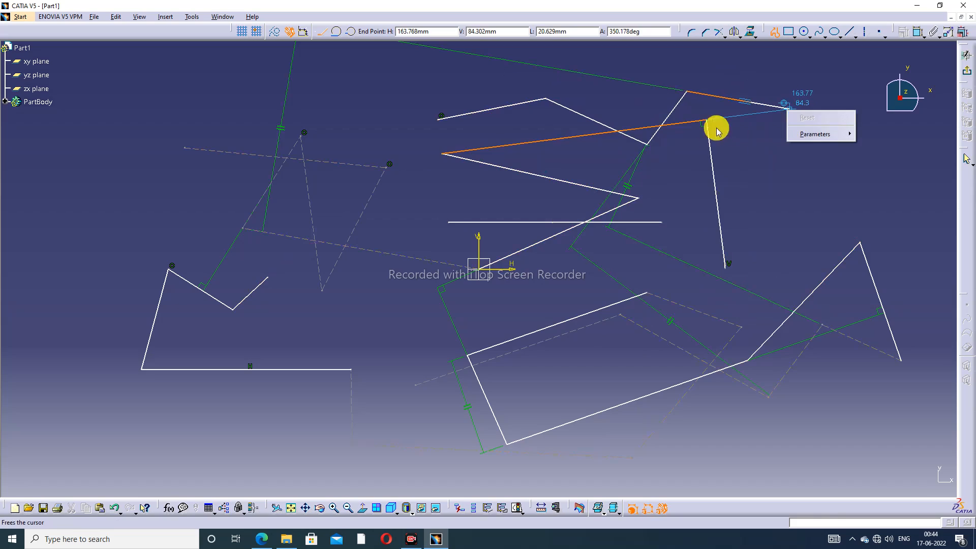
key("Escape")
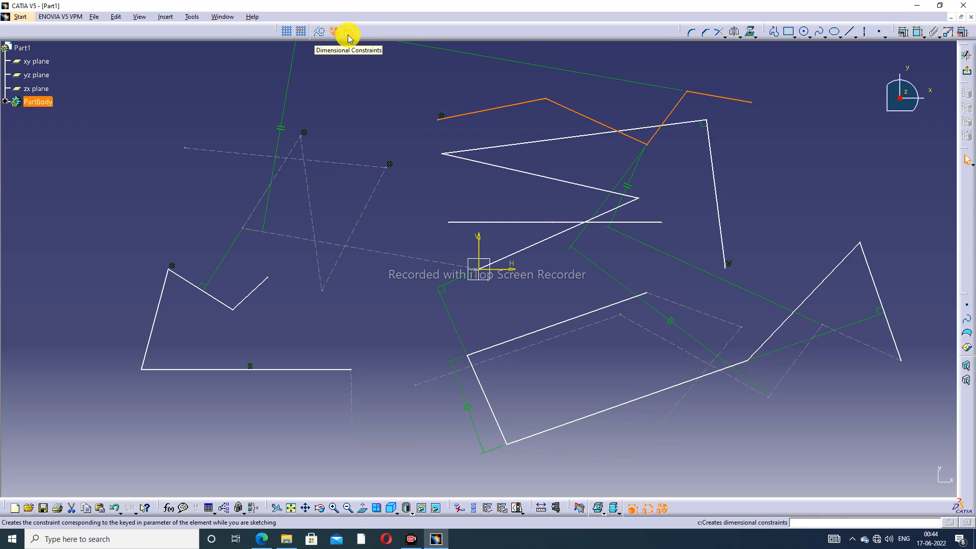
Dimension the lengths of the new zigzag's last segment and of the steep line just below it
left_click(920, 33)
left_click(729, 97)
left_click(730, 92)
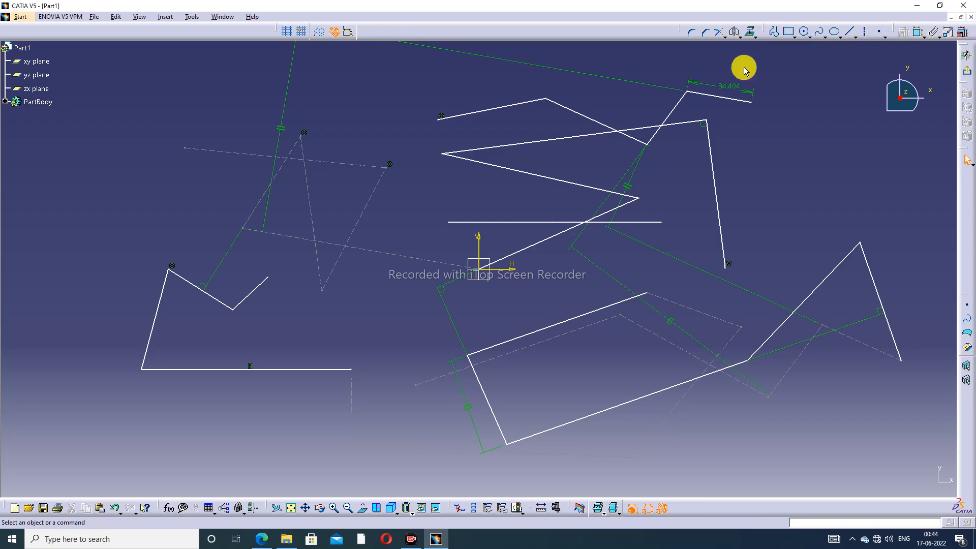
left_click(919, 31)
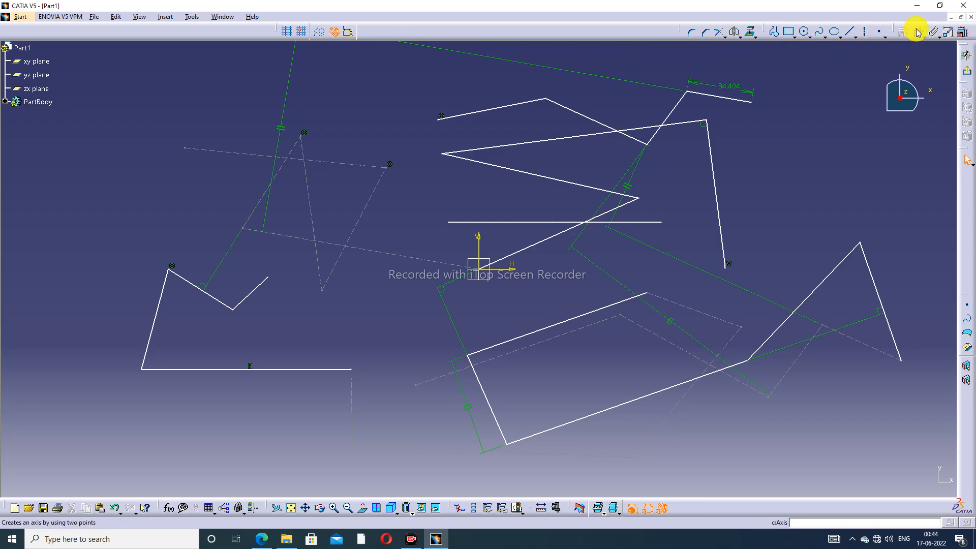
left_click(714, 174)
left_click(744, 174)
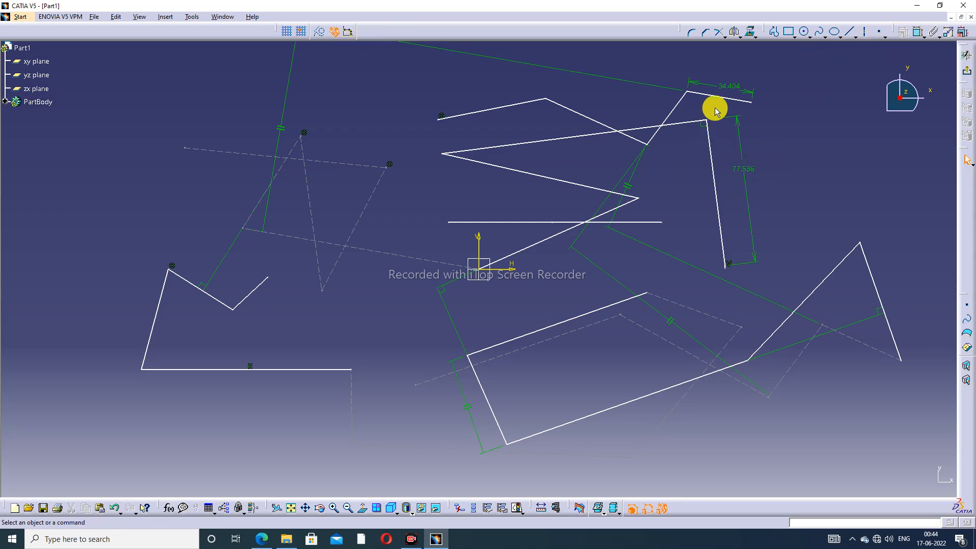
Dimension the lengths of the steep solid line at the sketch's far right and of the horizontal line at its lower left
left_click(918, 31)
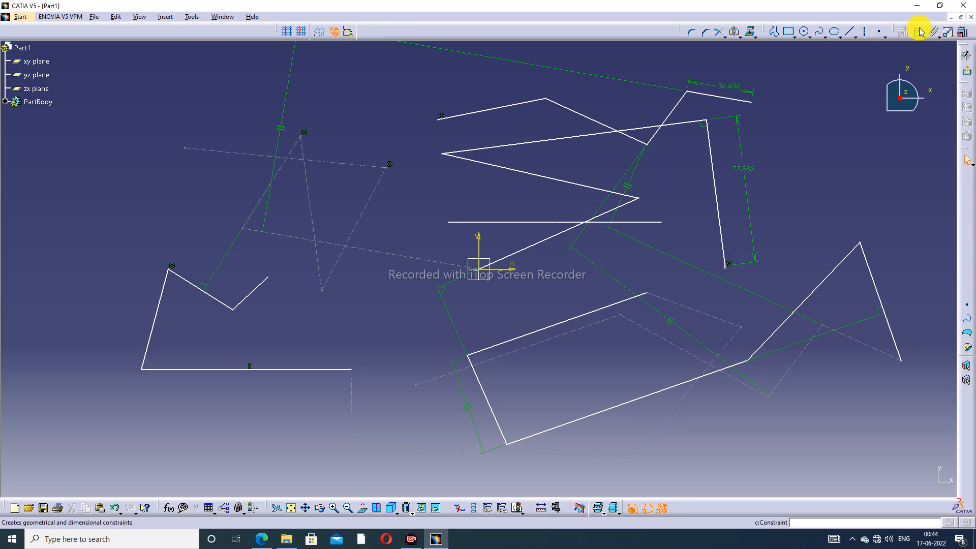
left_click(887, 300)
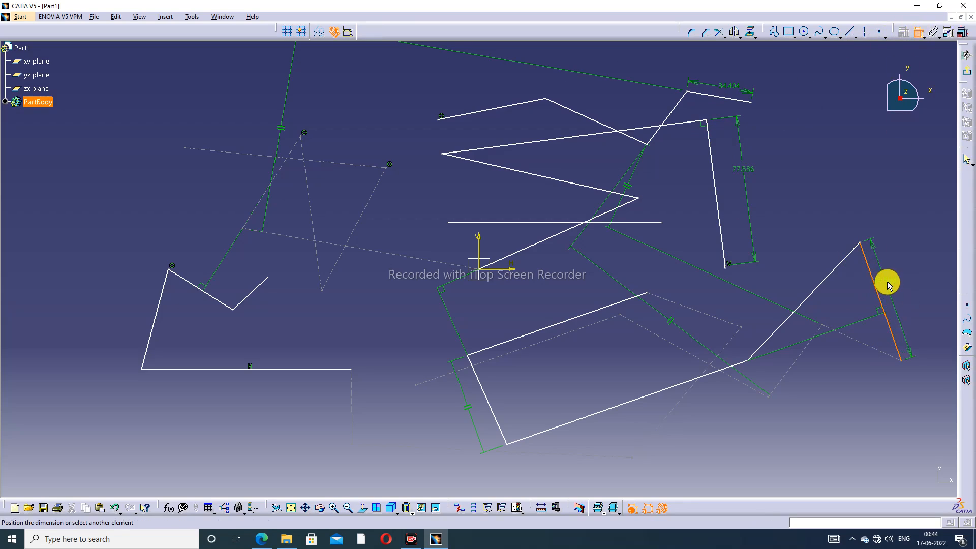
left_click(890, 279)
left_click(918, 31)
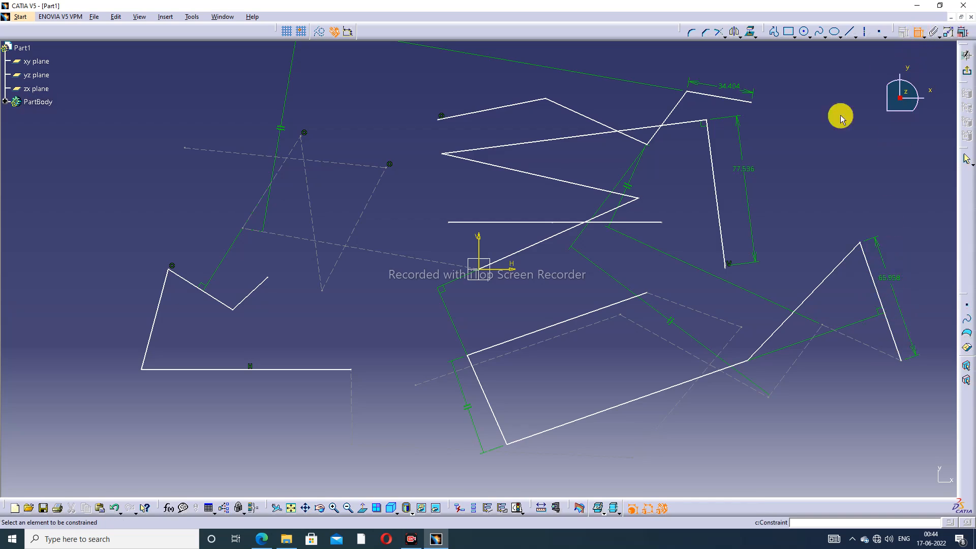
left_click(254, 371)
left_click(252, 391)
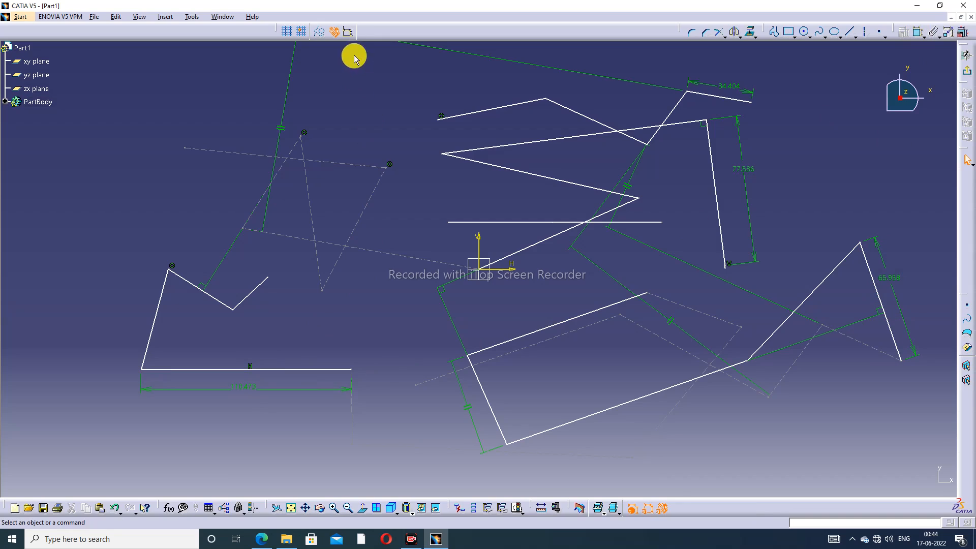
Dimension the length of the long sloping line at the top of the solid profile from the origin
left_click(918, 31)
left_click(549, 138)
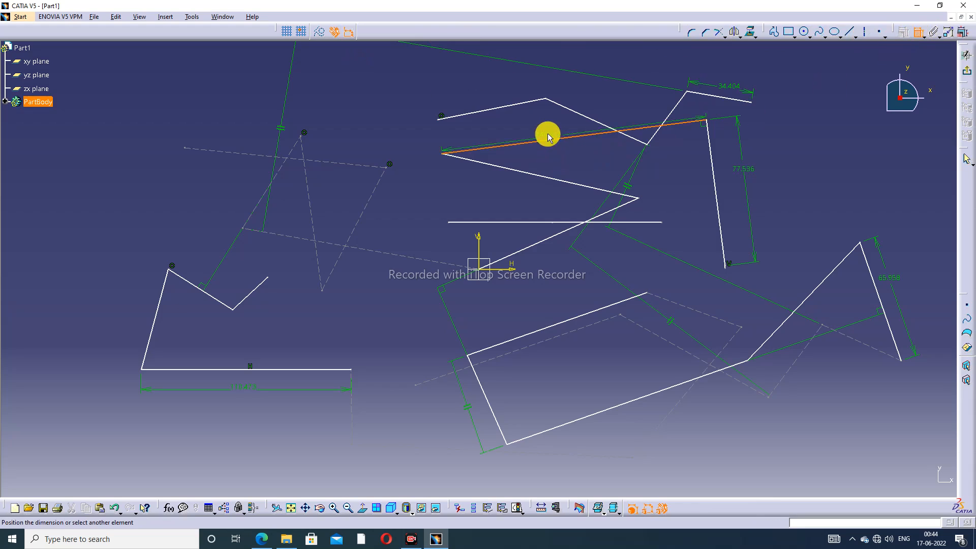
left_click(546, 119)
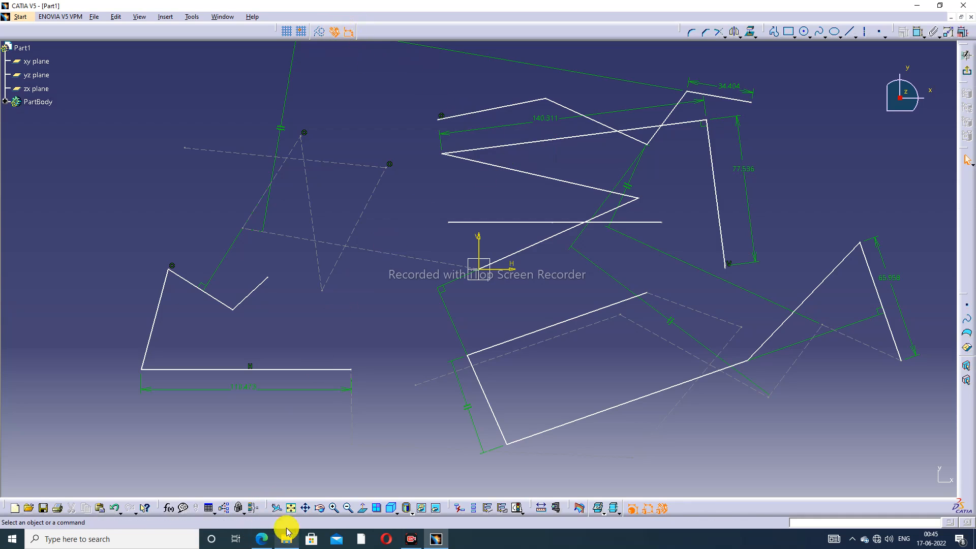
Review the lecture's topic list in the PDF open in Edge and switch back to CATIA
left_click(290, 508)
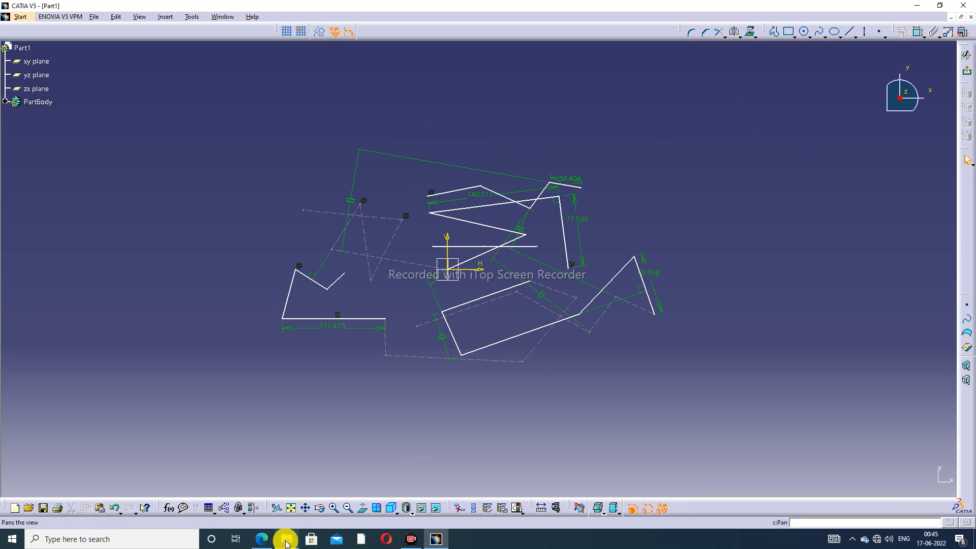
left_click(262, 539)
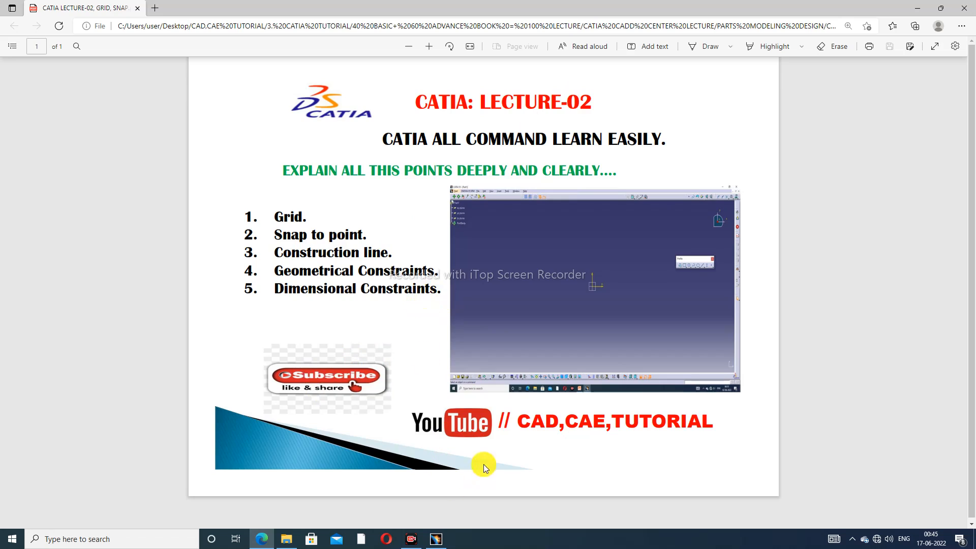
left_click(436, 539)
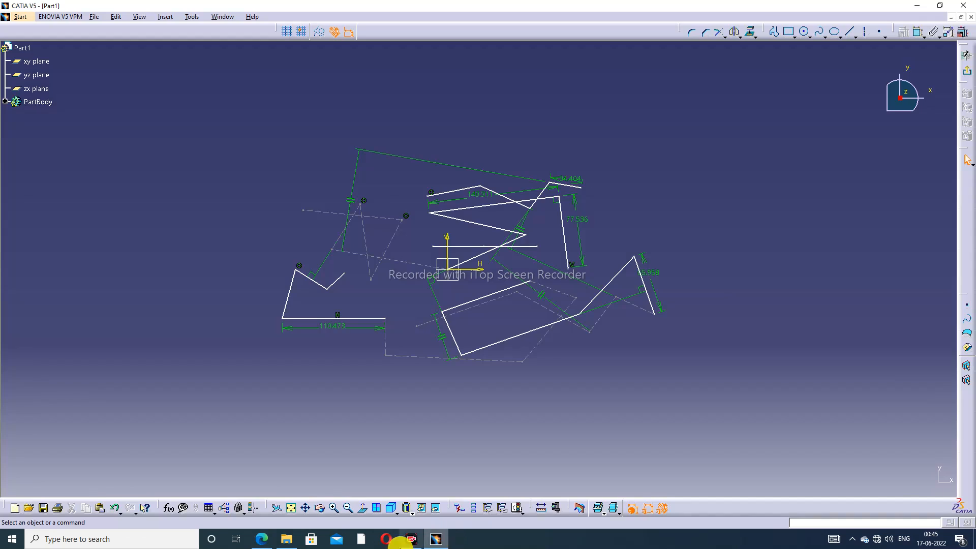
left_click(412, 539)
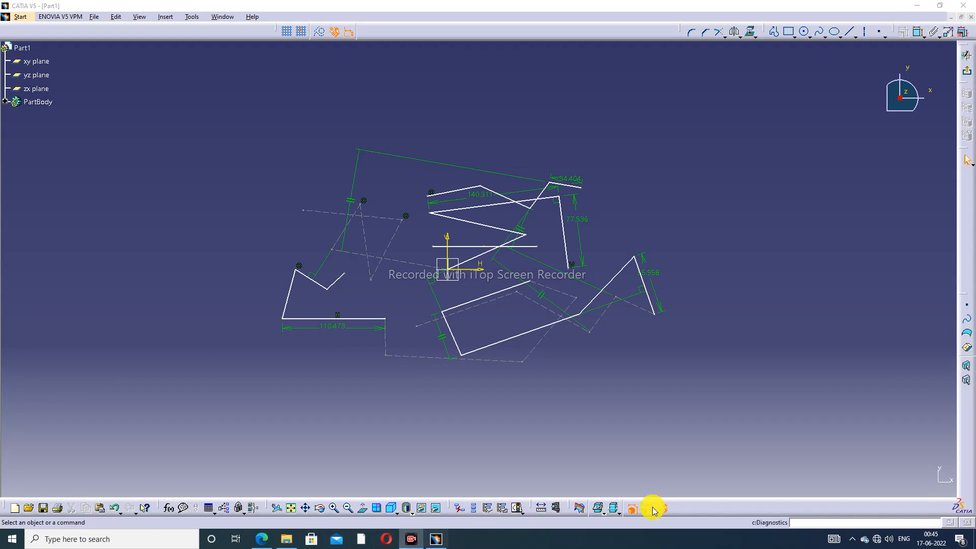